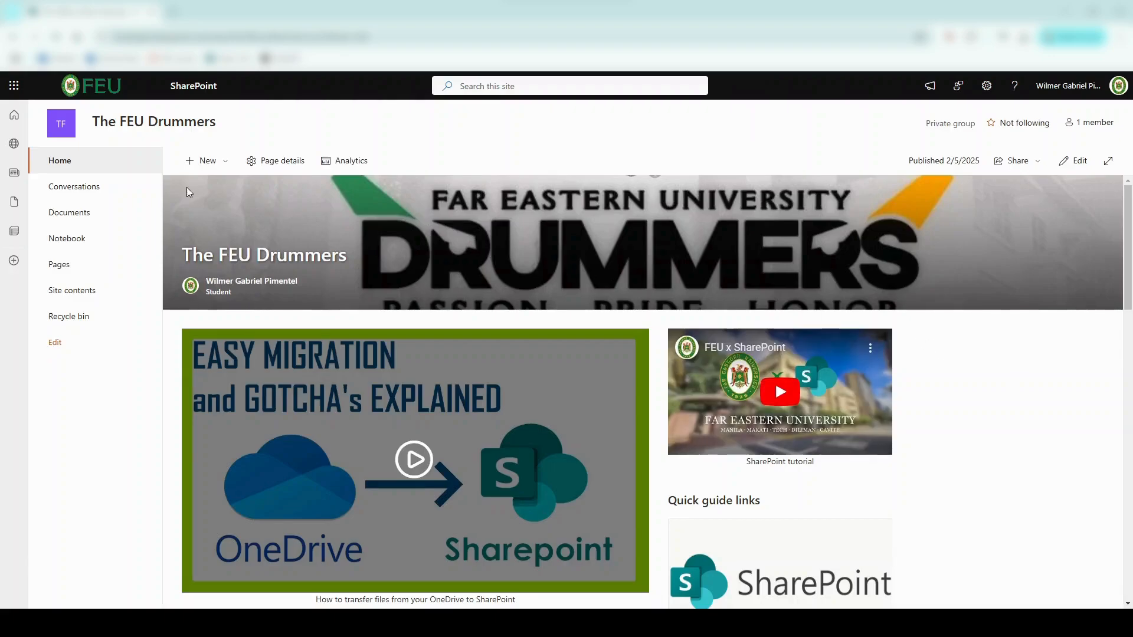
Step: Open the FEU Drummers site's empty Documents library from the left navigation
{"action": "left_click", "coordinate": [83, 219]}
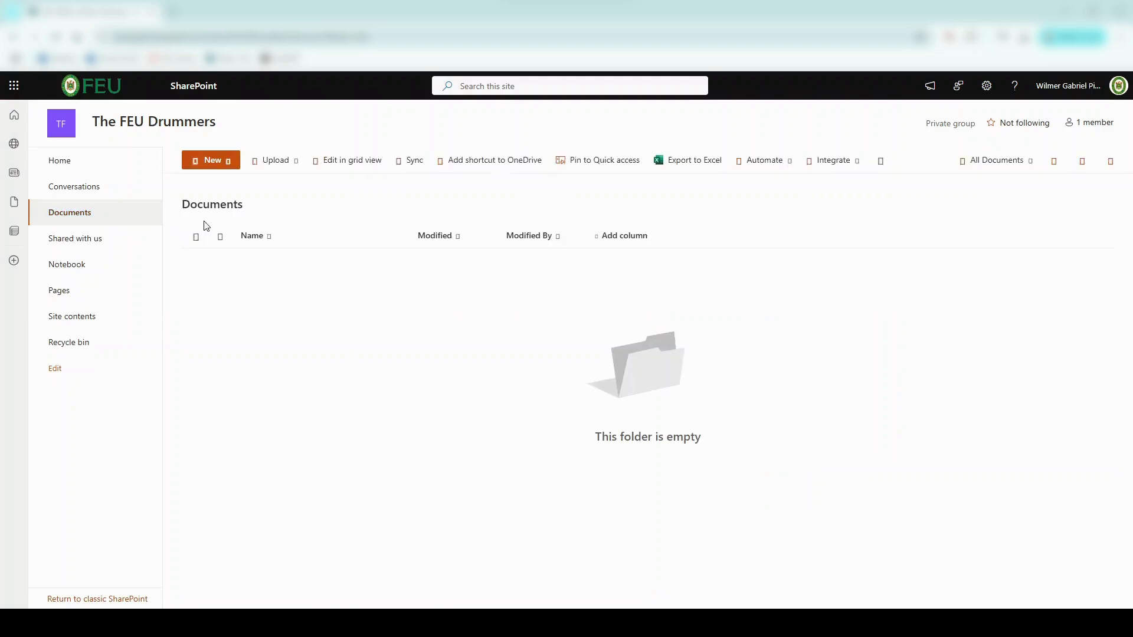
Step: Upload Activities.pdf into Documents with Upload > Files, then start sharing it
{"action": "left_click", "coordinate": [294, 171]}
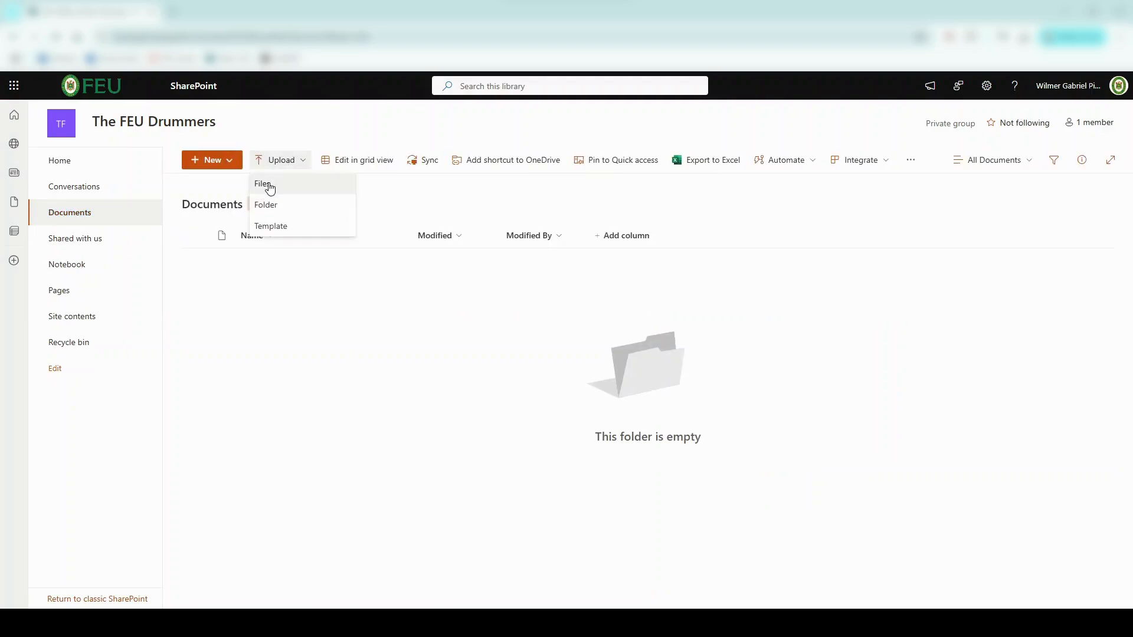
{"action": "left_click", "coordinate": [267, 184]}
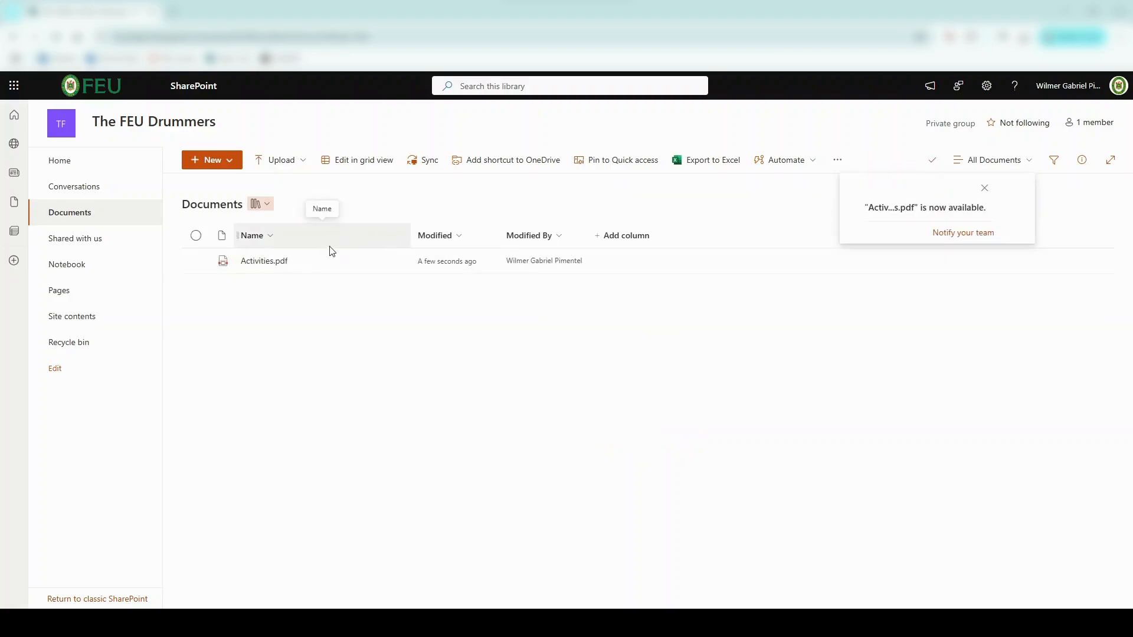
{"action": "left_click", "coordinate": [375, 261]}
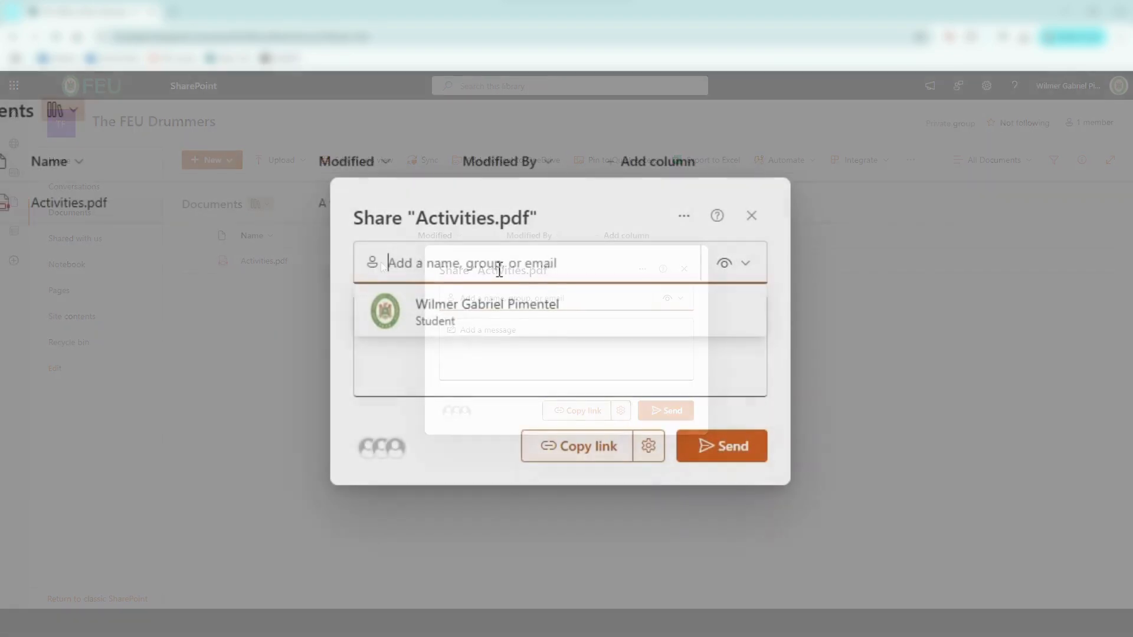
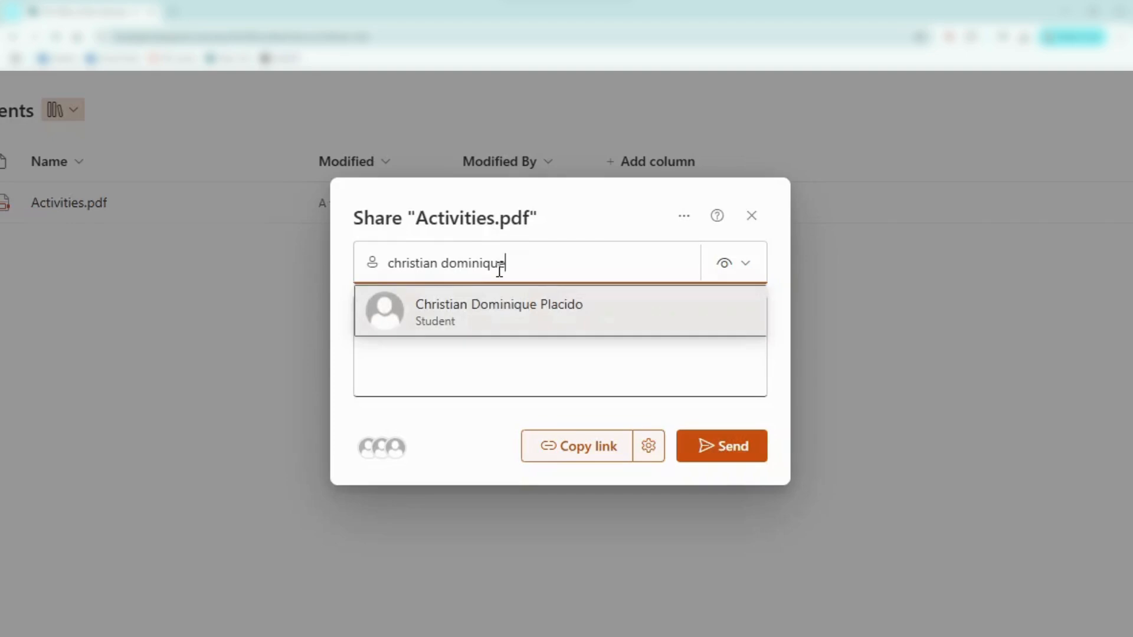
Step: Add a colleague as a recipient of Activities.pdf with Can edit permission
{"action": "left_click", "coordinate": [498, 313]}
{"action": "left_click", "coordinate": [744, 278]}
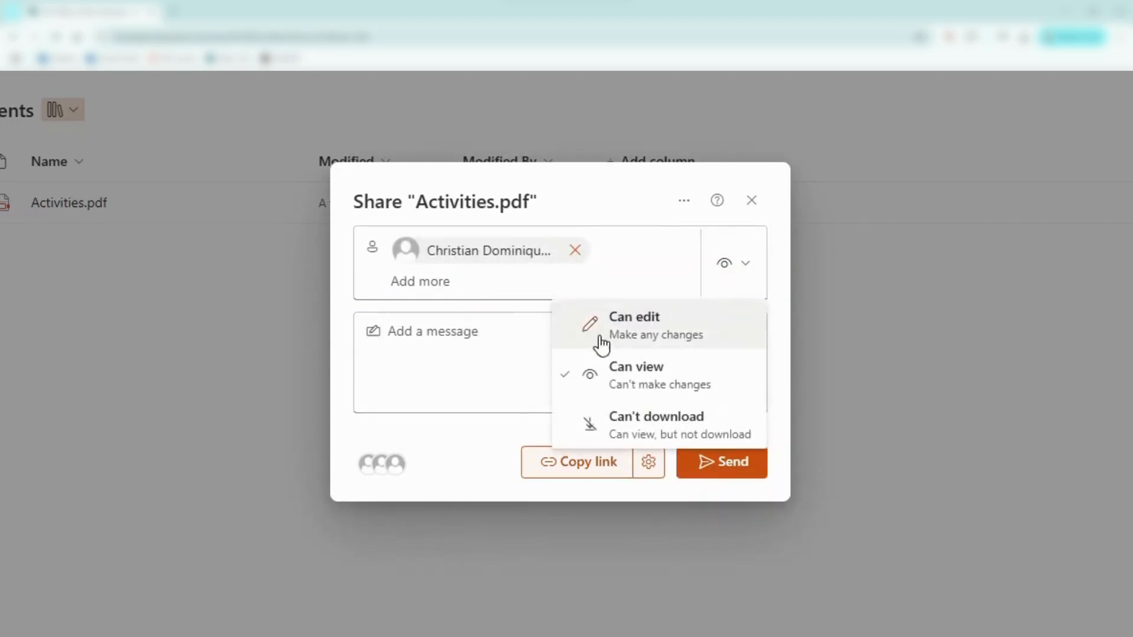
{"action": "left_click", "coordinate": [673, 343]}
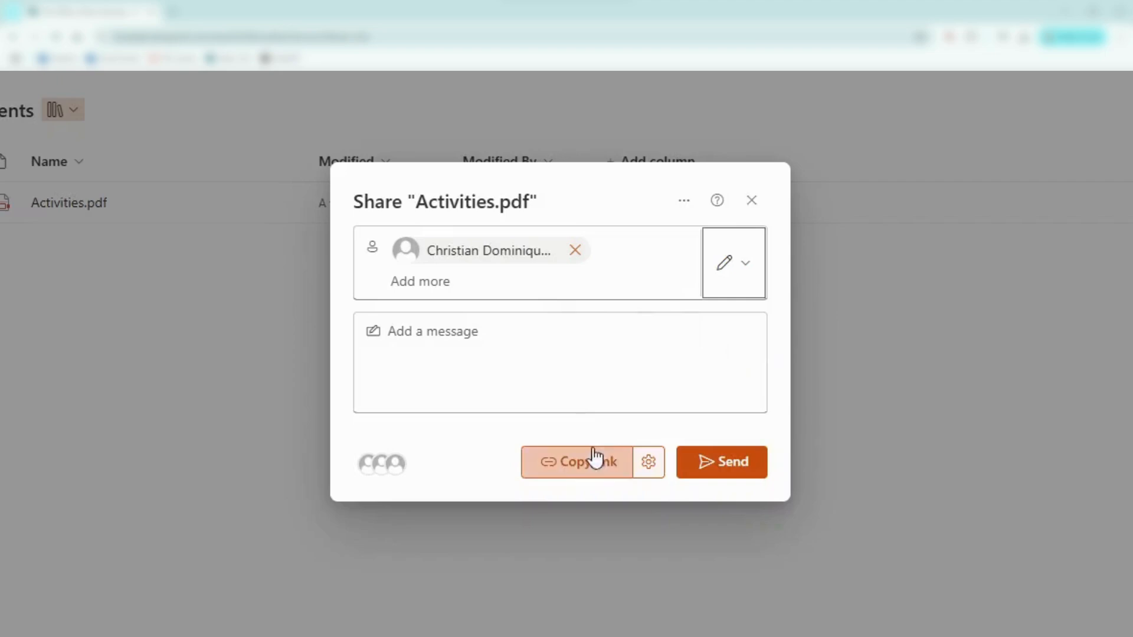
Step: Apply the sharing link settings and copy an organization edit link for Activities.pdf
{"action": "left_click", "coordinate": [647, 462]}
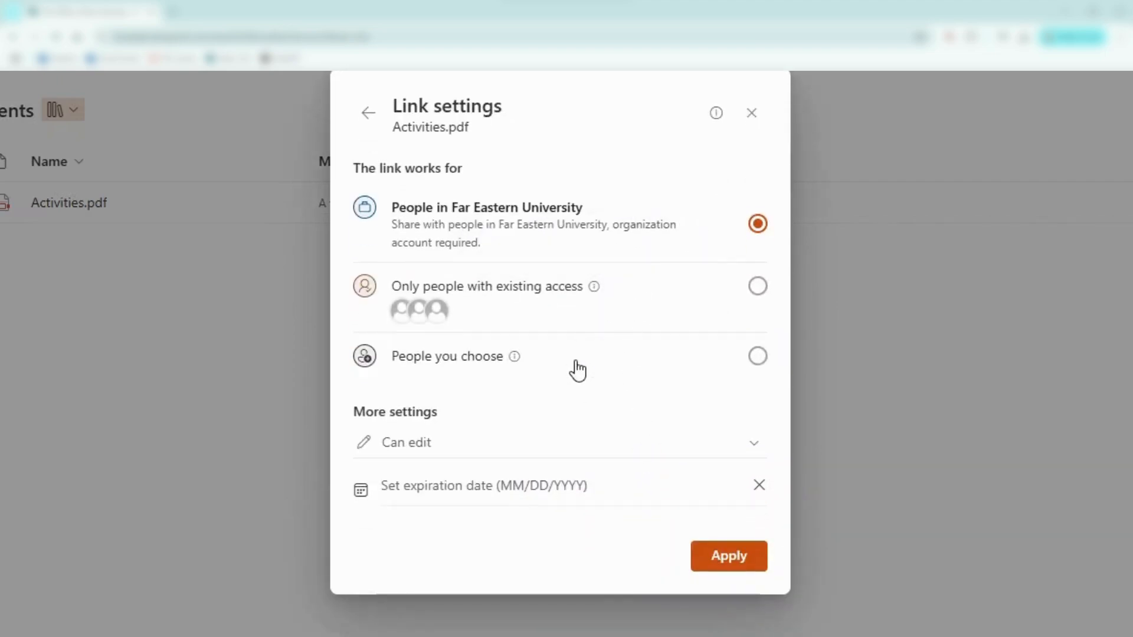
{"action": "left_click", "coordinate": [725, 561]}
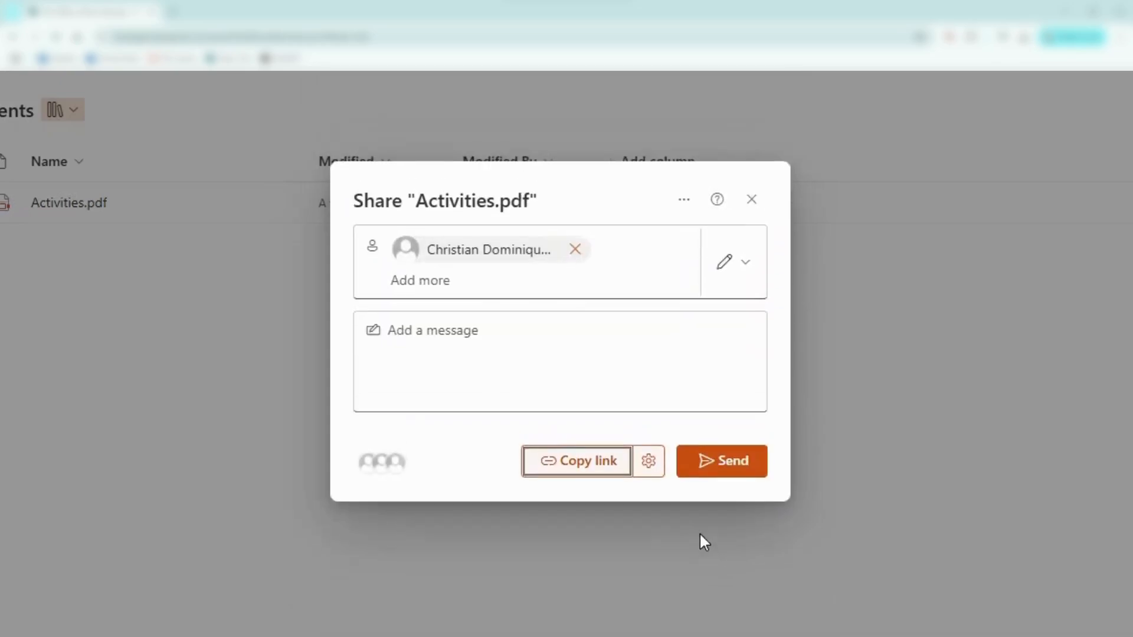
{"action": "left_click", "coordinate": [561, 466]}
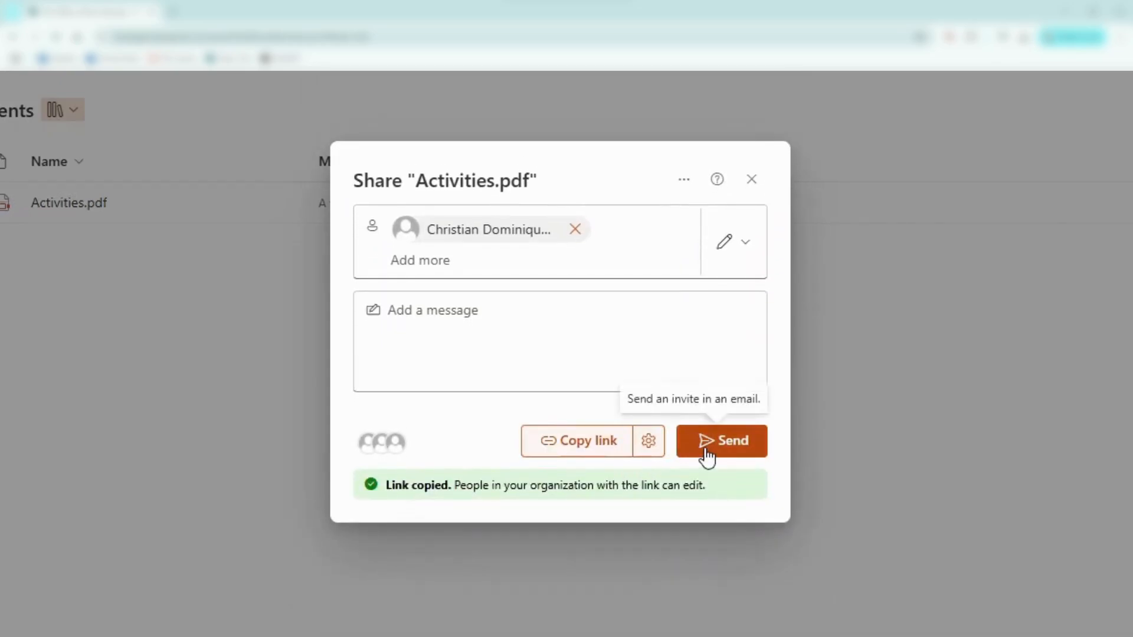
Step: Review who has access, then send the edit invitation and dismiss the confirmation
{"action": "left_click", "coordinate": [383, 443]}
{"action": "left_click", "coordinate": [366, 78]}
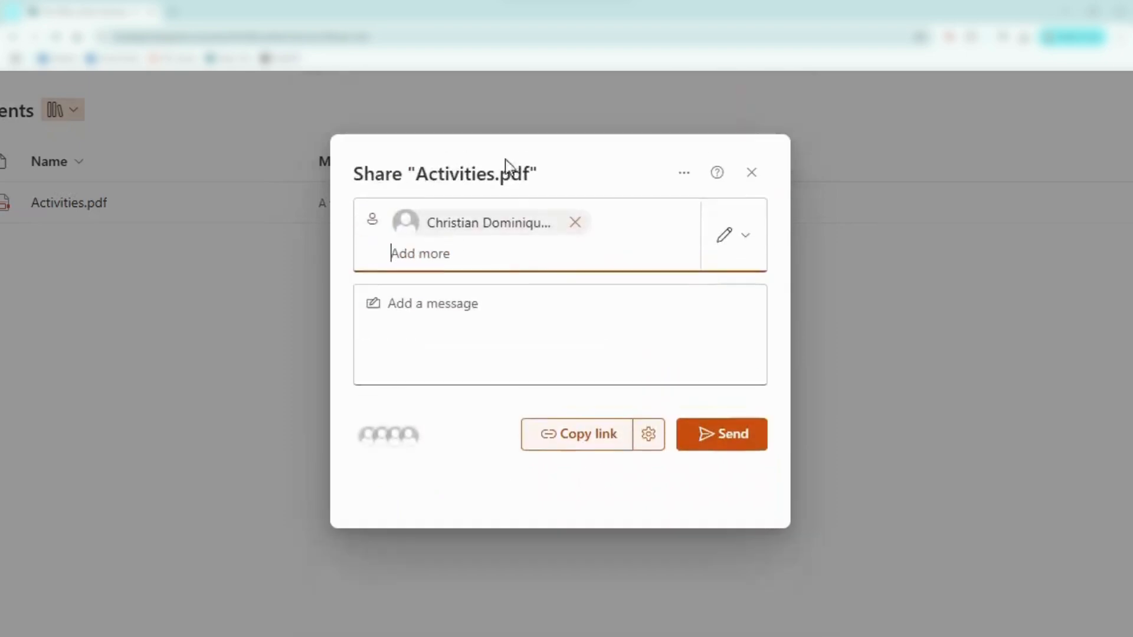
{"action": "left_click", "coordinate": [724, 465]}
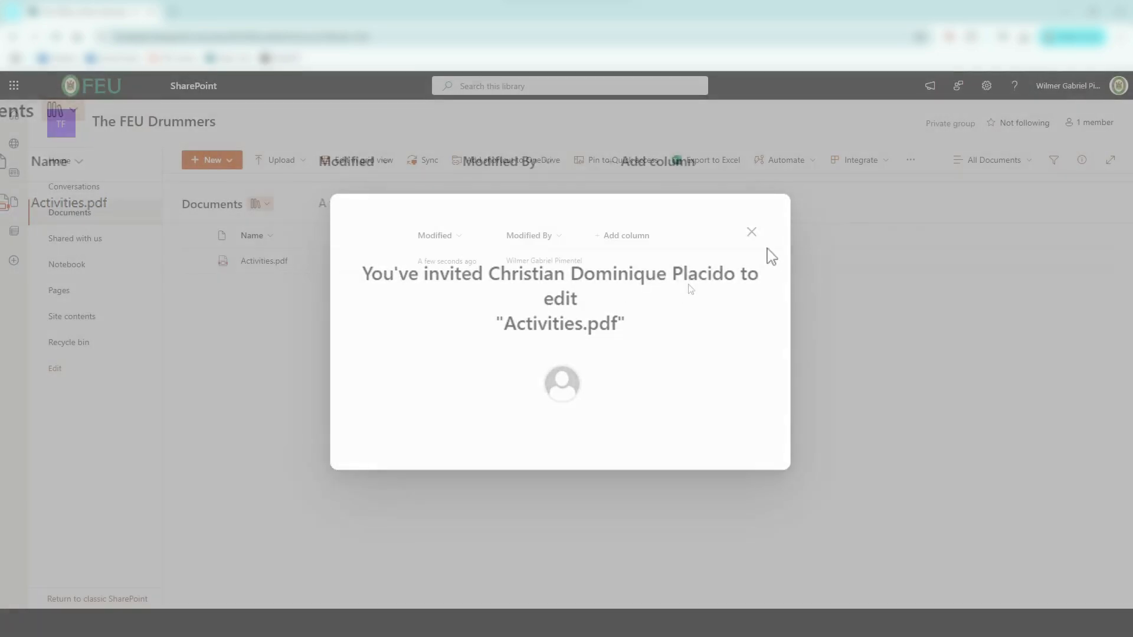
{"action": "left_click", "coordinate": [751, 231]}
Step: Create a new folder 'Folder 1', drag Activities.pdf into it, and open it
{"action": "left_click", "coordinate": [212, 159]}
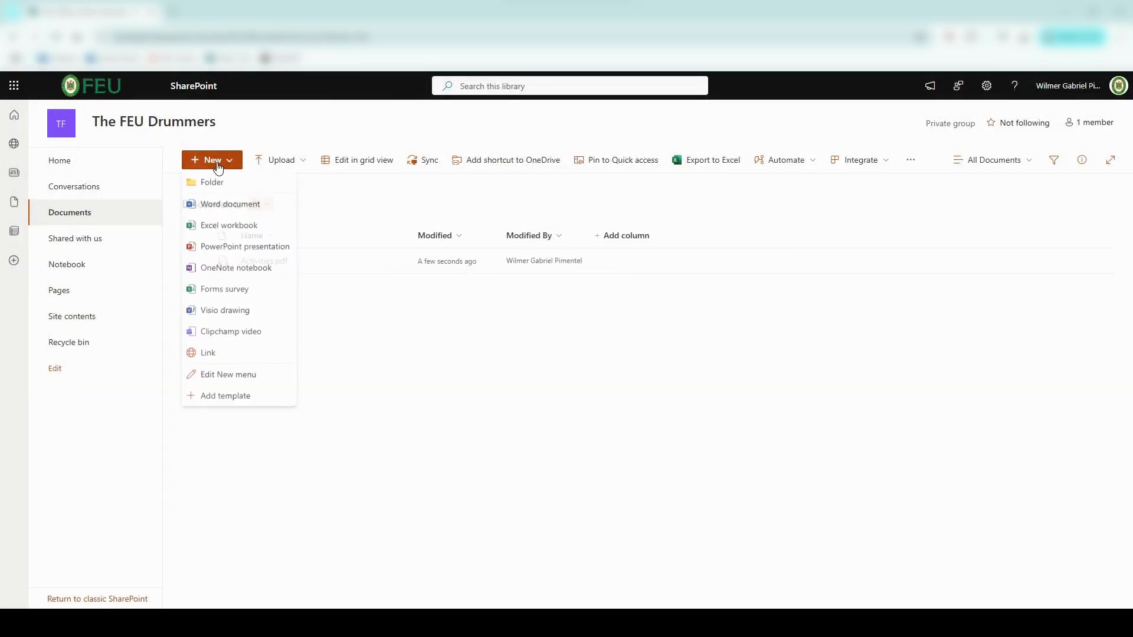
{"action": "left_click", "coordinate": [235, 183]}
{"action": "type", "text": "Folder 1"}
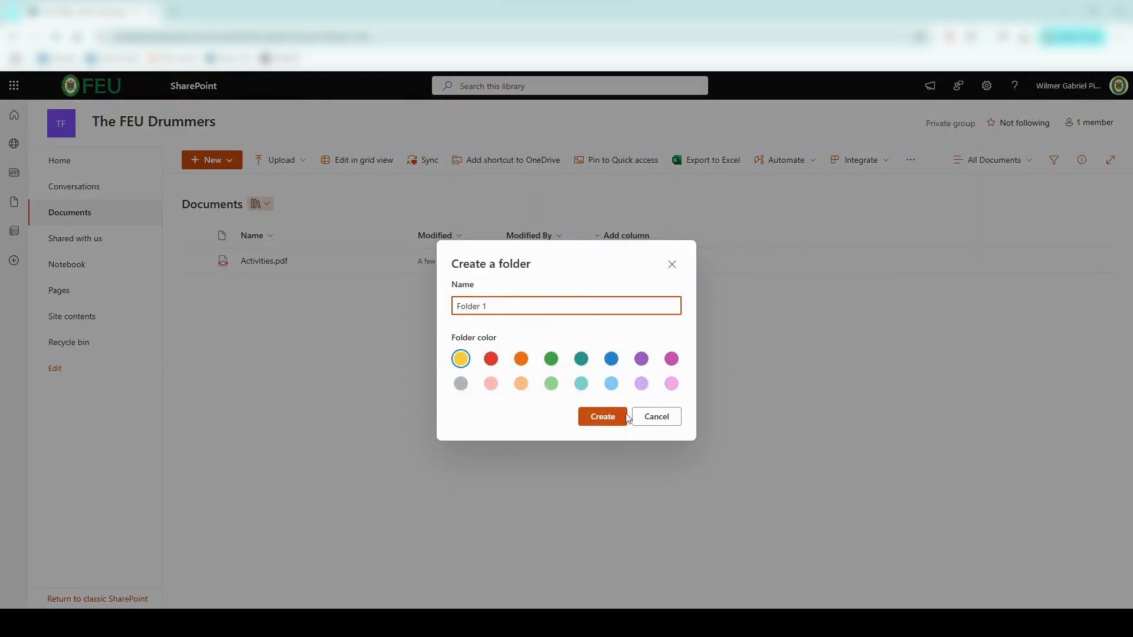
{"action": "left_click", "coordinate": [626, 418]}
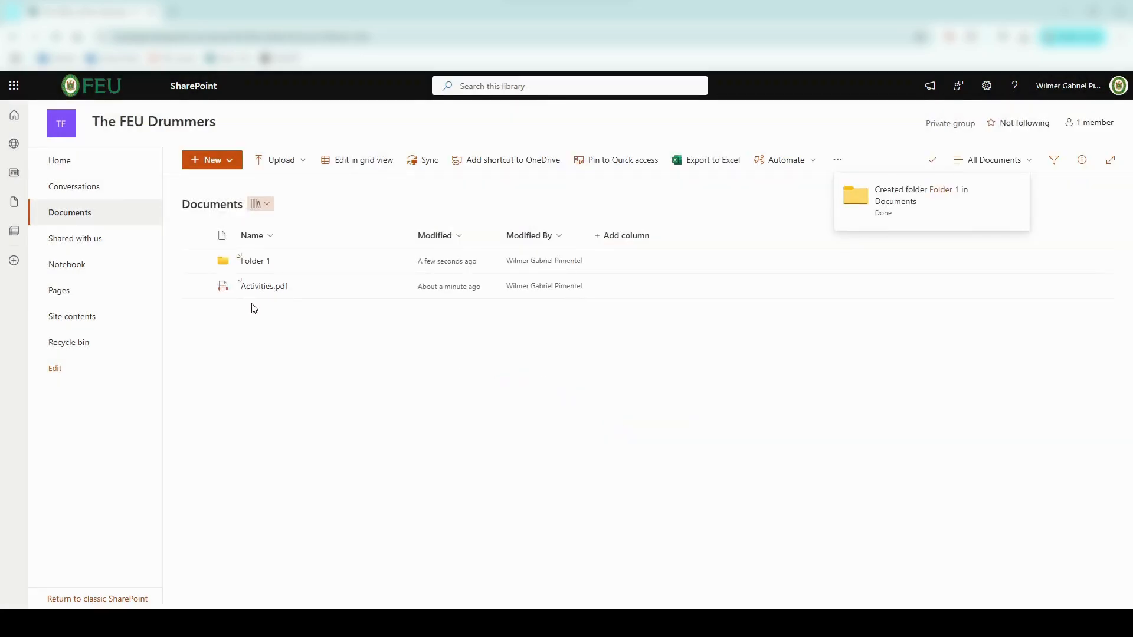
{"action": "left_click_drag", "start_coordinate": [222, 288], "coordinate": [288, 267]}
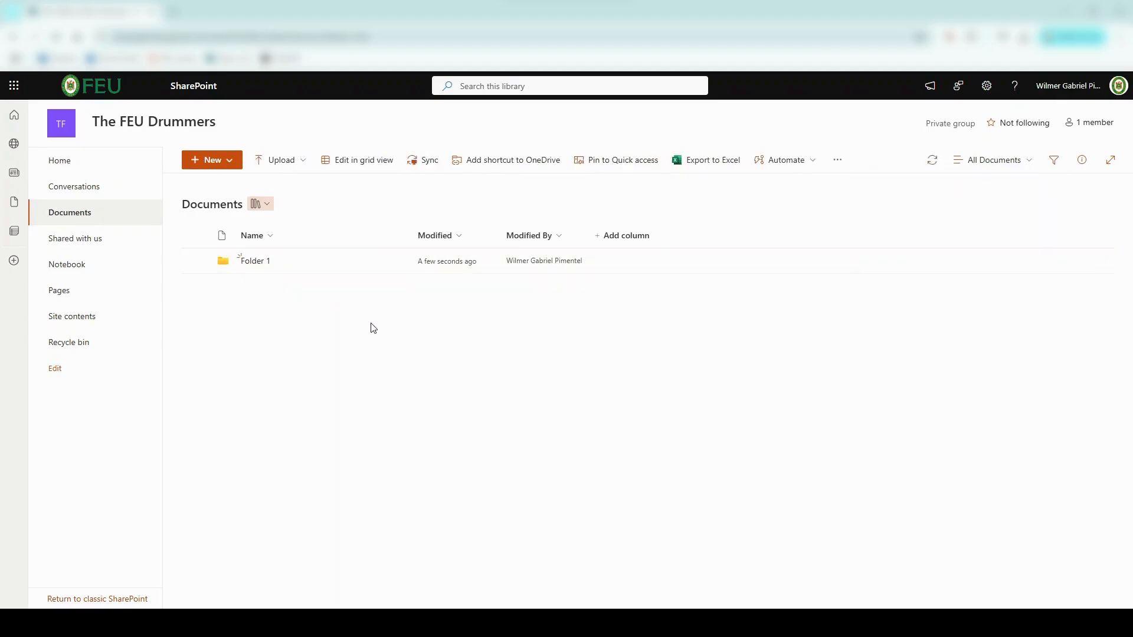
{"action": "left_click", "coordinate": [255, 264]}
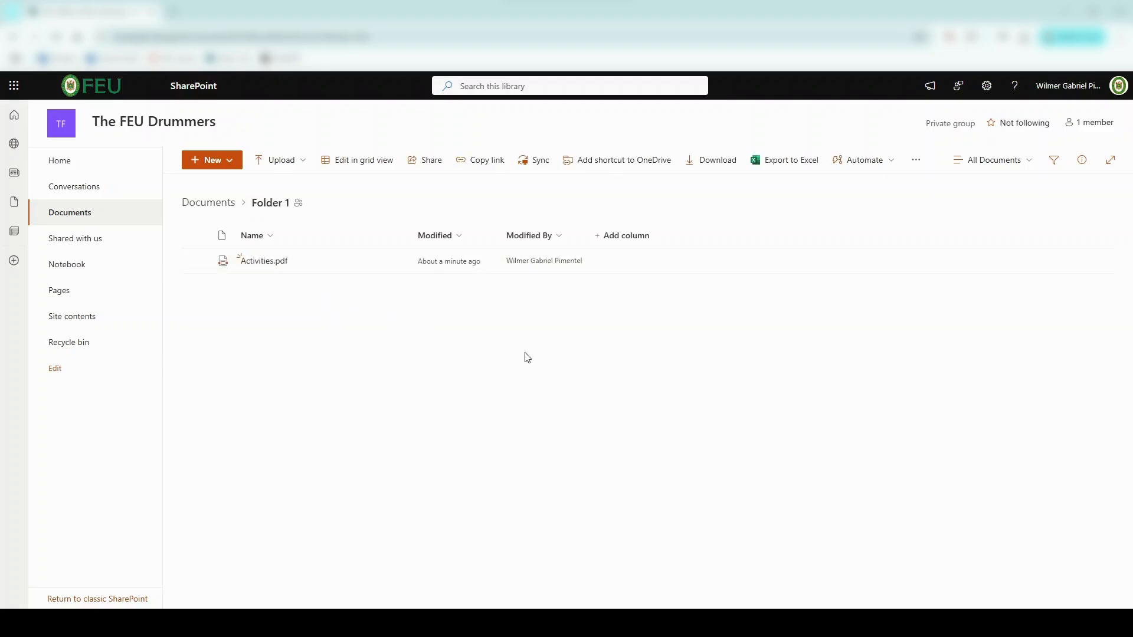
Step: Delete Activities.pdf from Folder 1, confirming it goes to the recycle bin
{"action": "right_click", "coordinate": [303, 269]}
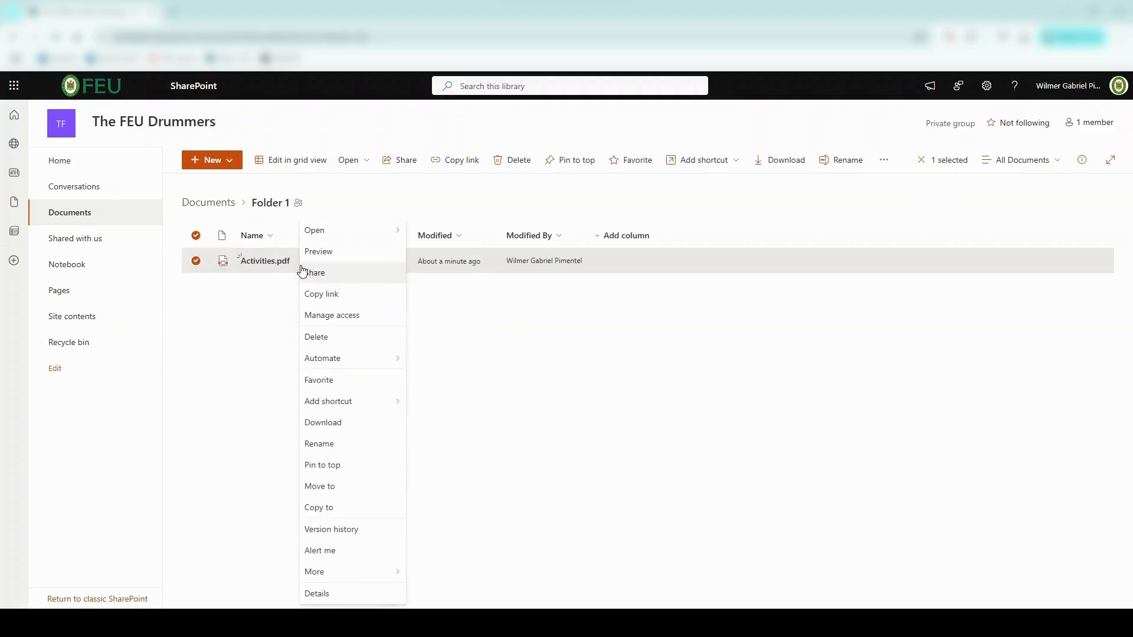
{"action": "left_click", "coordinate": [345, 335]}
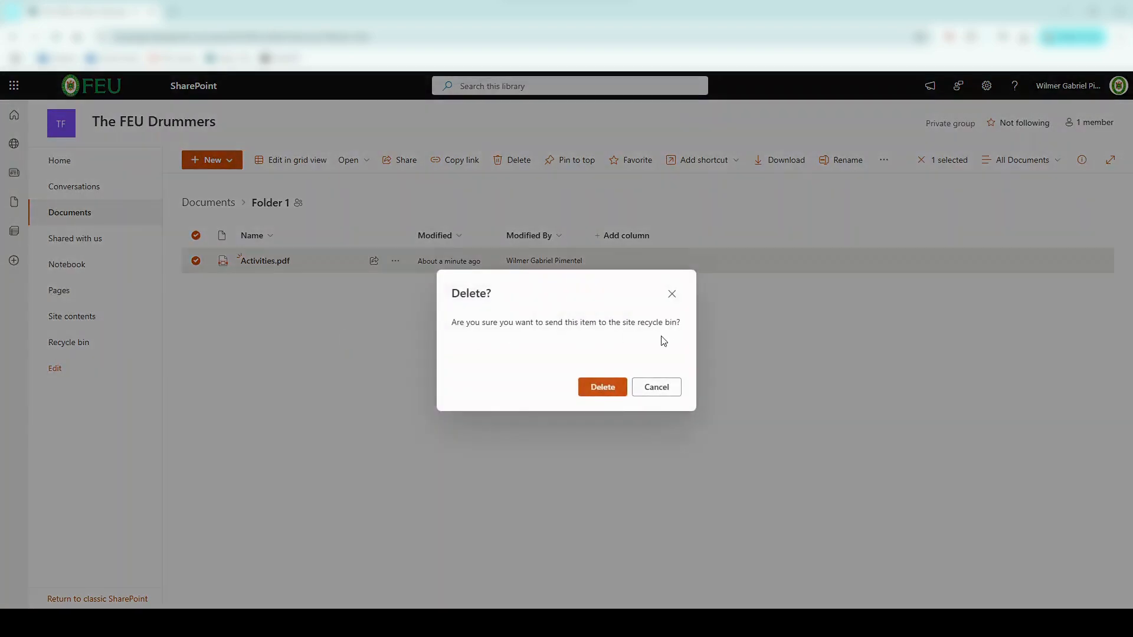
{"action": "left_click", "coordinate": [602, 387]}
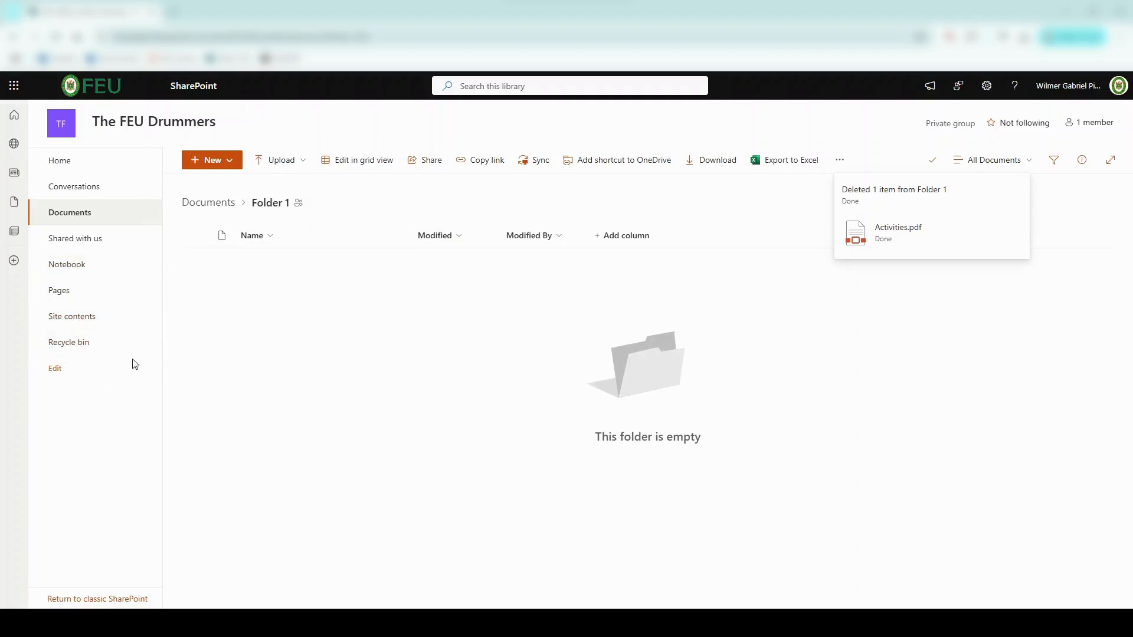
Step: Restore Activities.pdf from the site Recycle bin and reopen Folder 1 from Documents
{"action": "left_click", "coordinate": [87, 352]}
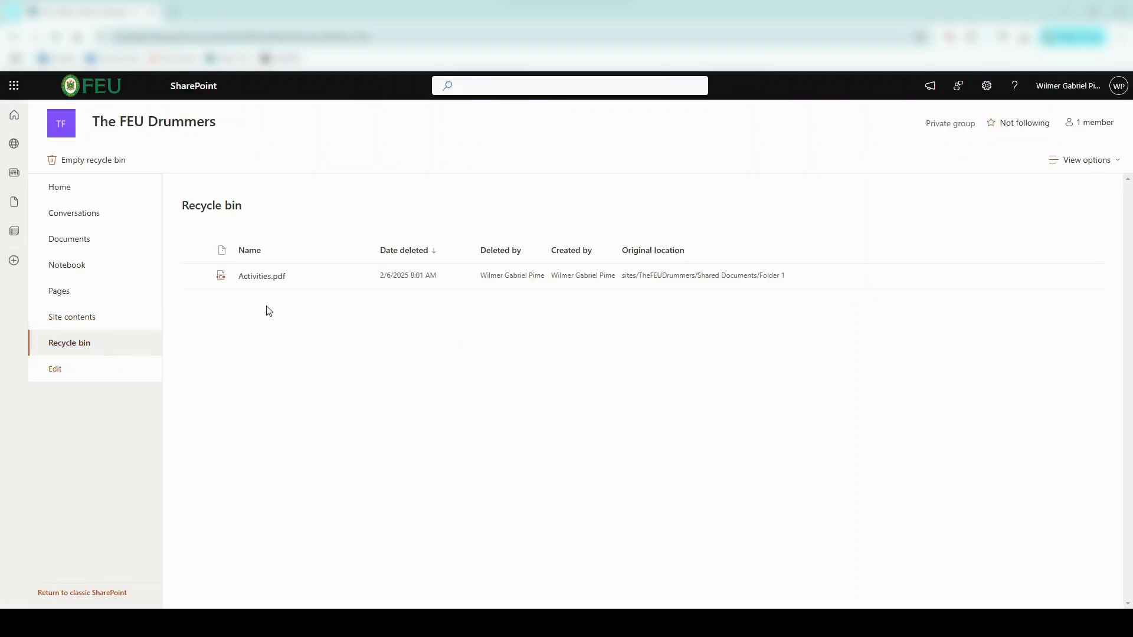
{"action": "left_click", "coordinate": [196, 276]}
{"action": "right_click", "coordinate": [303, 277]}
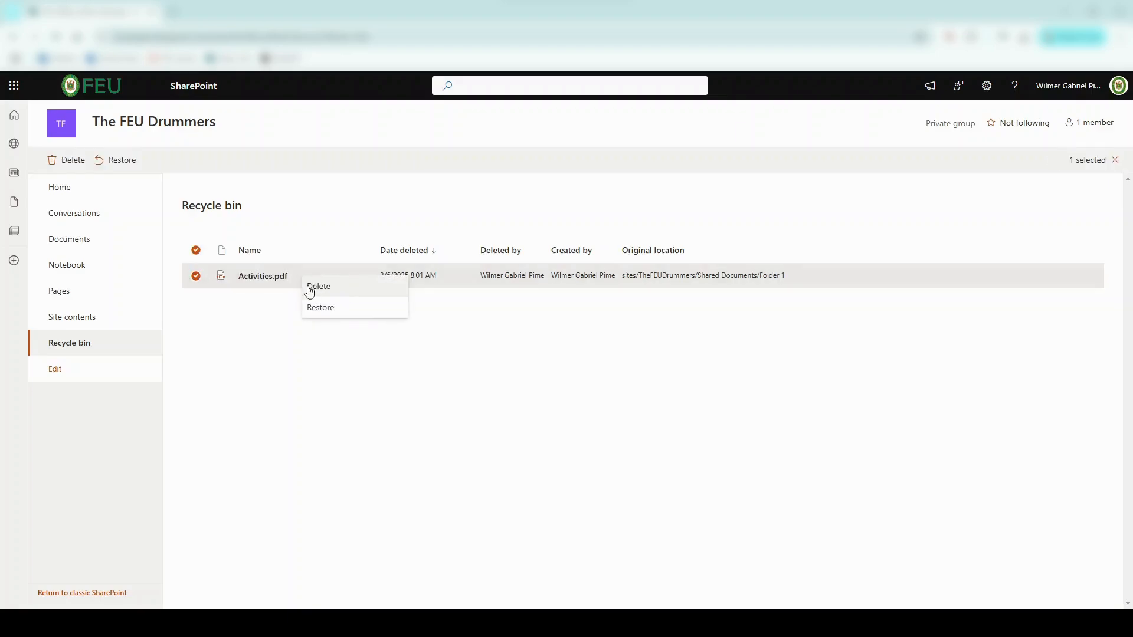
{"action": "left_click", "coordinate": [319, 312]}
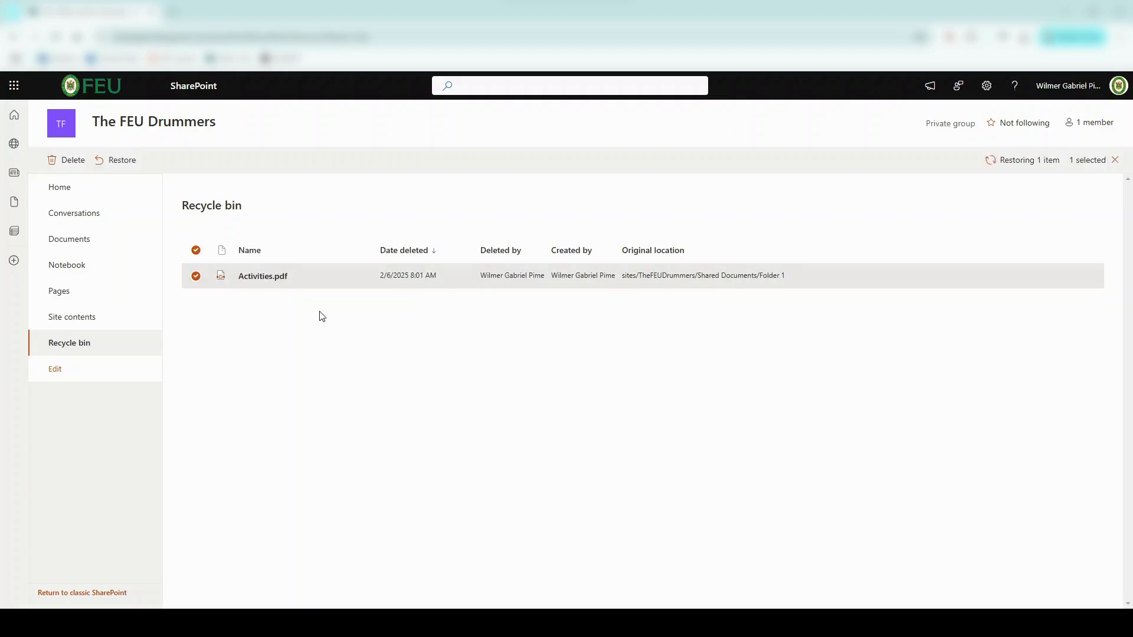
{"action": "left_click", "coordinate": [130, 243]}
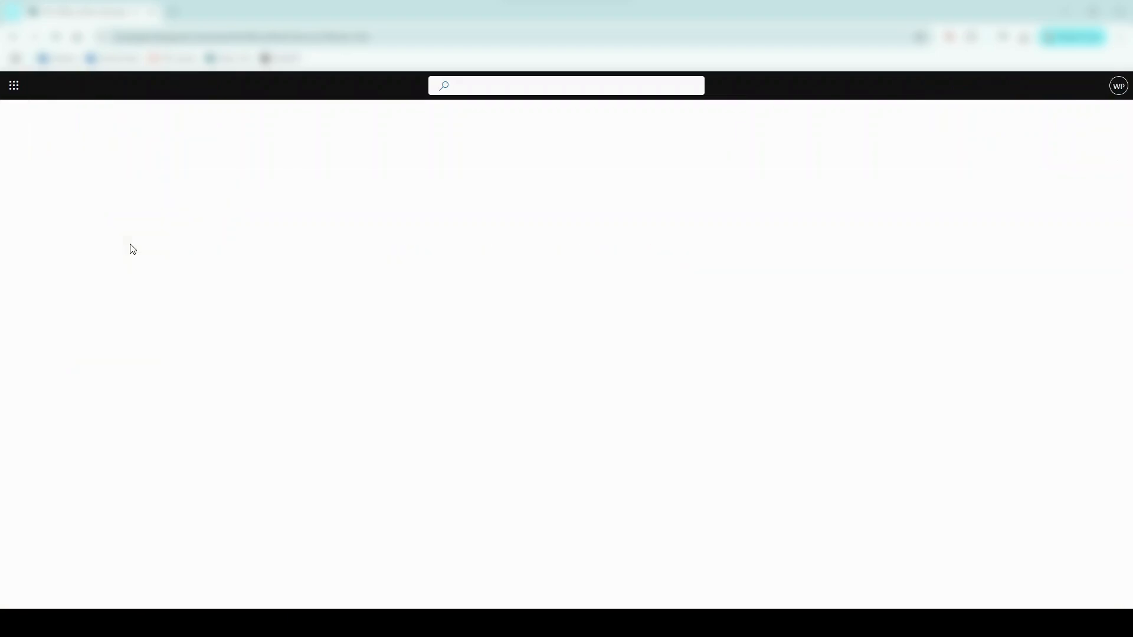
{"action": "left_click", "coordinate": [254, 261]}
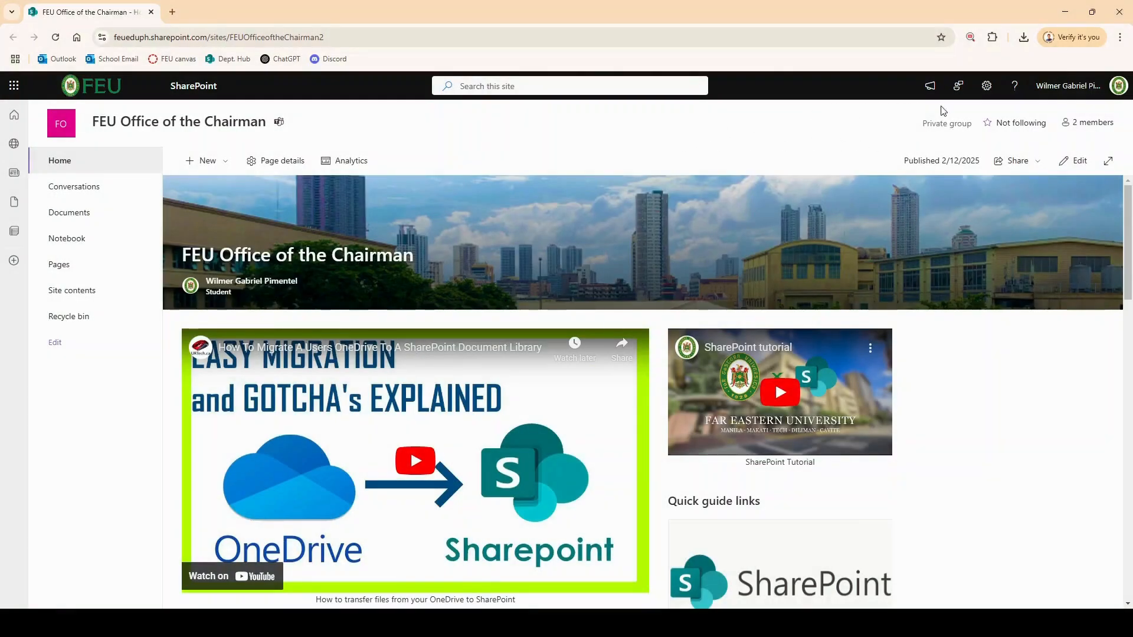
Step: Through Site permissions, add a student with Share site only, without group access
{"action": "left_click", "coordinate": [996, 97]}
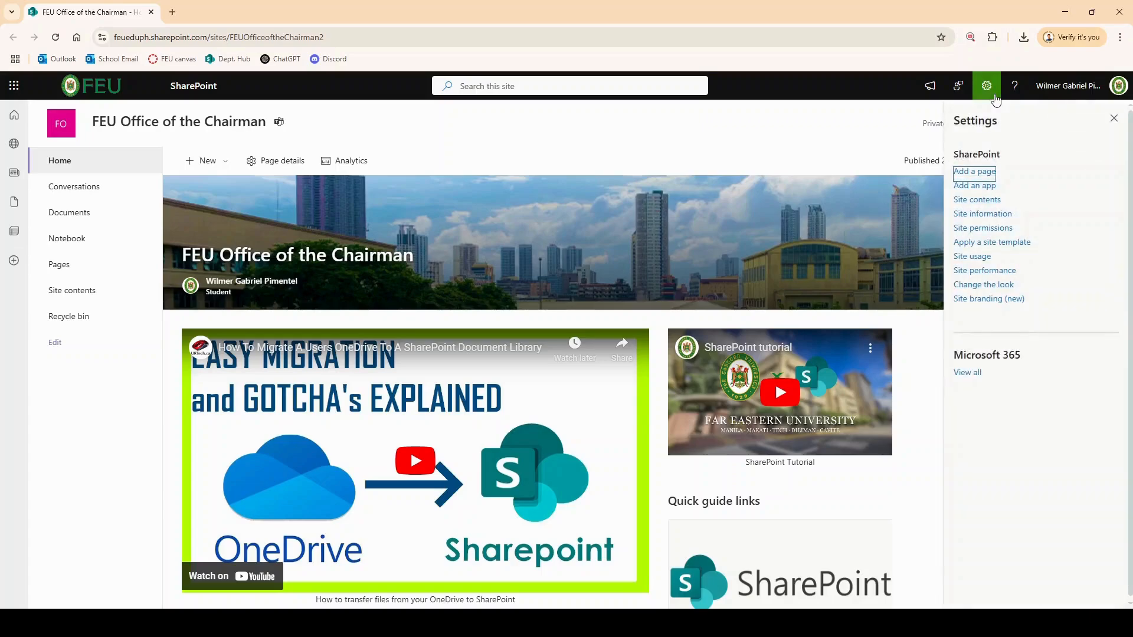
{"action": "left_click", "coordinate": [980, 230]}
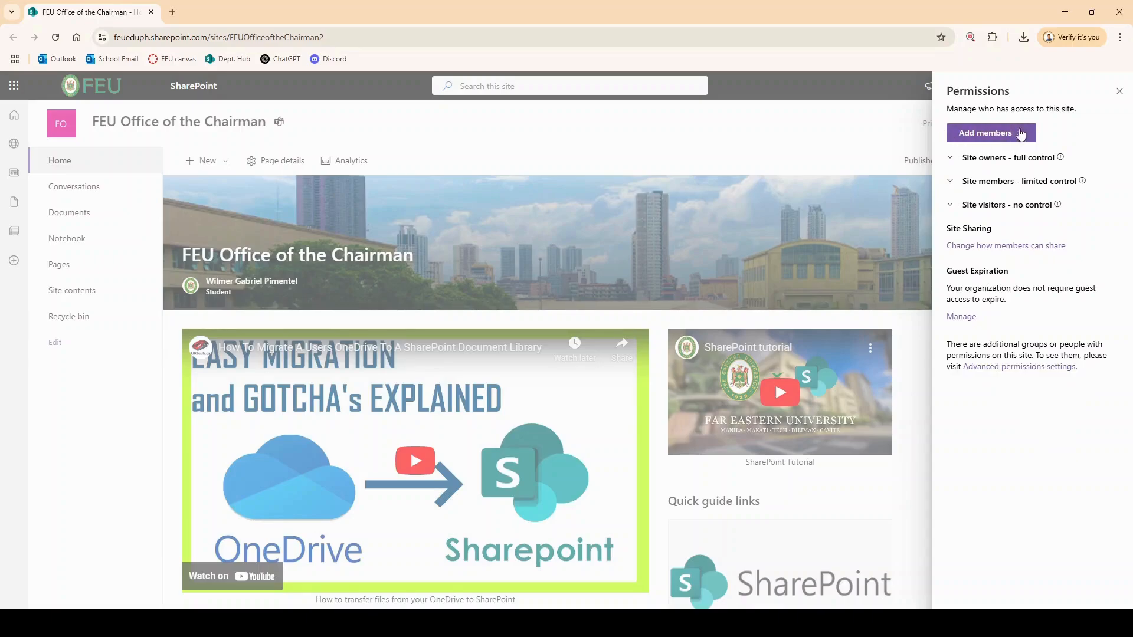
{"action": "left_click", "coordinate": [978, 131]}
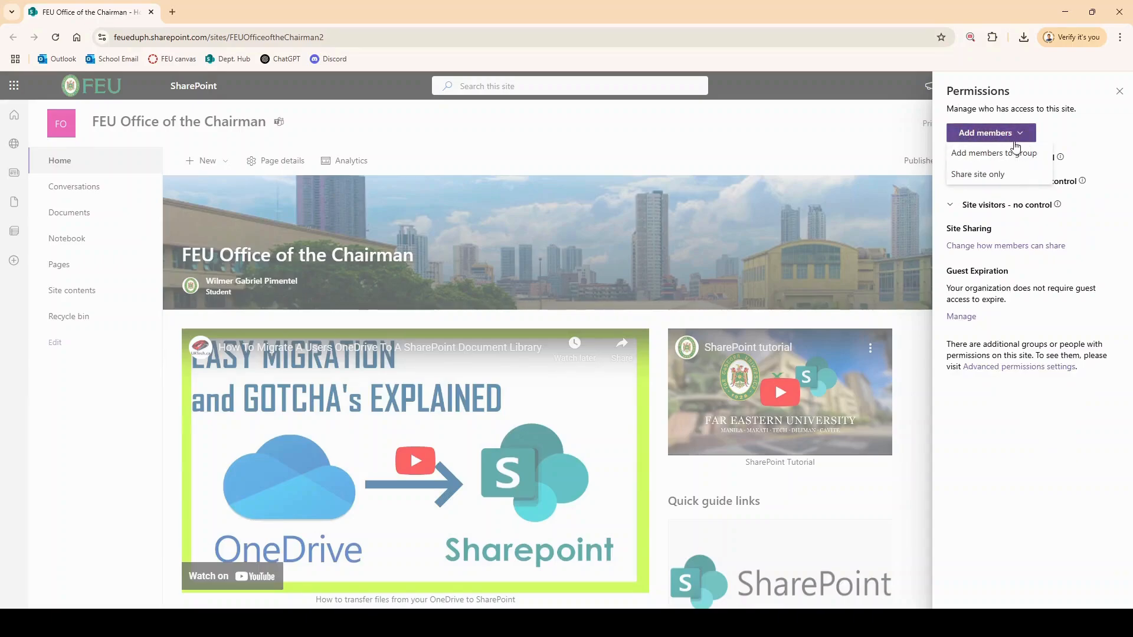
{"action": "left_click", "coordinate": [976, 174]}
{"action": "left_click", "coordinate": [989, 251]}
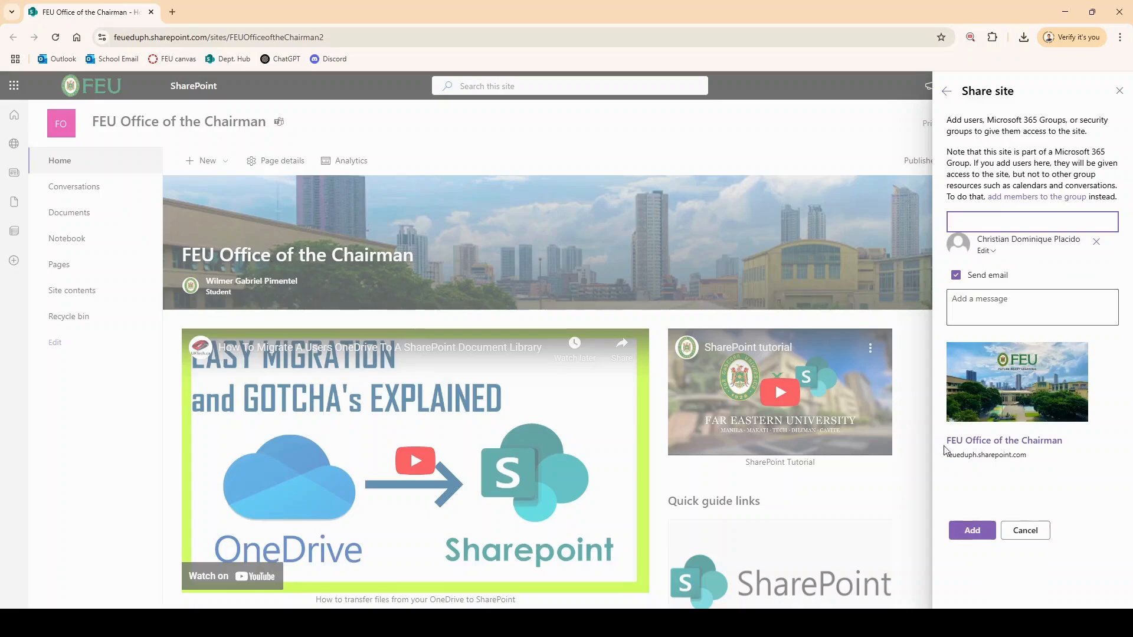
{"action": "left_click", "coordinate": [963, 530]}
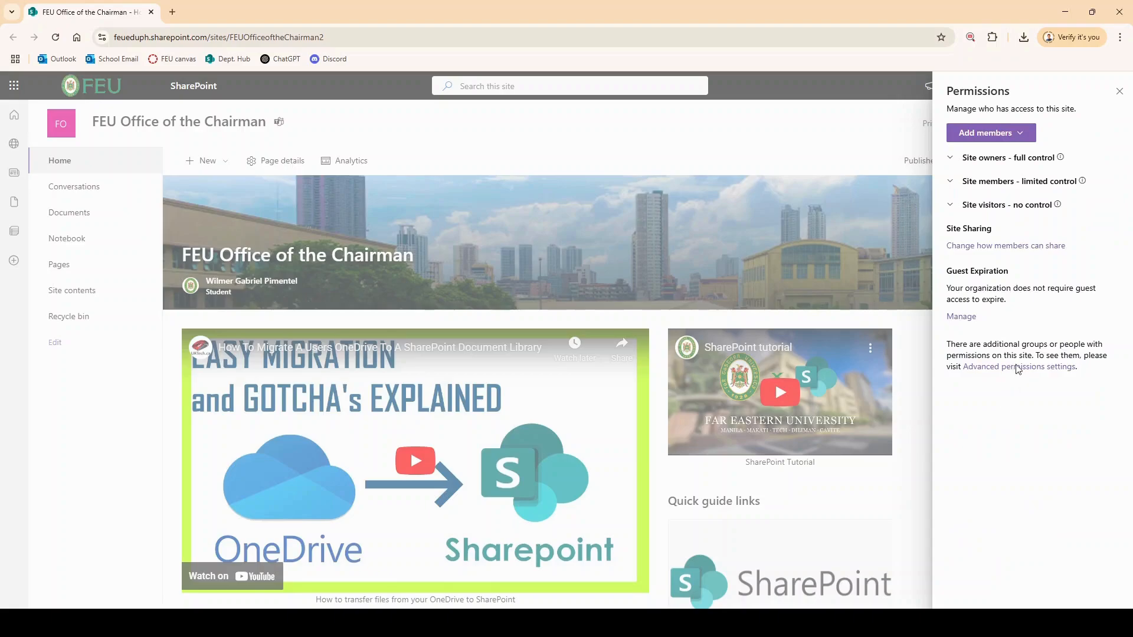
Step: Add the student to the site group with the Owner role and save
{"action": "mouse_move", "coordinate": [1059, 161]}
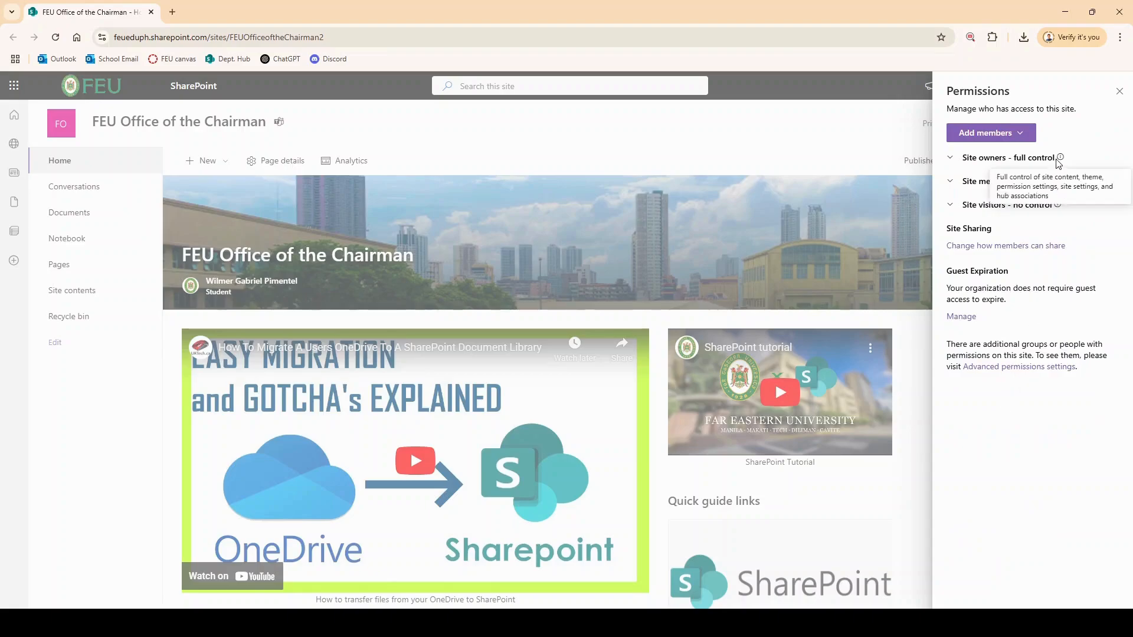
{"action": "left_click", "coordinate": [992, 138]}
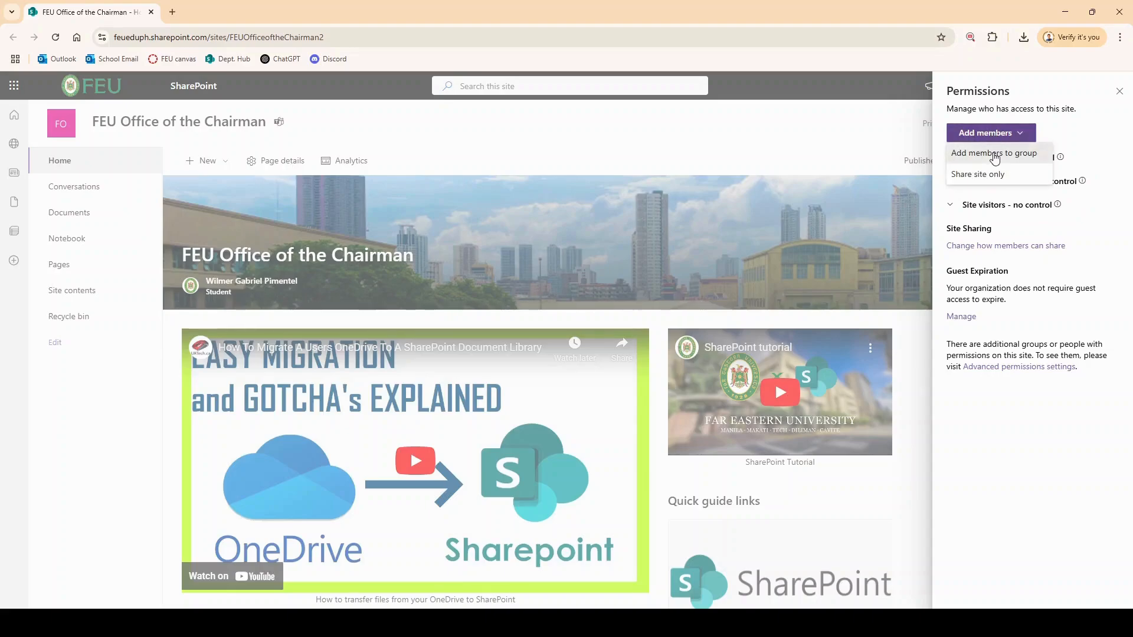
{"action": "left_click", "coordinate": [995, 154]}
{"action": "left_click", "coordinate": [993, 141]}
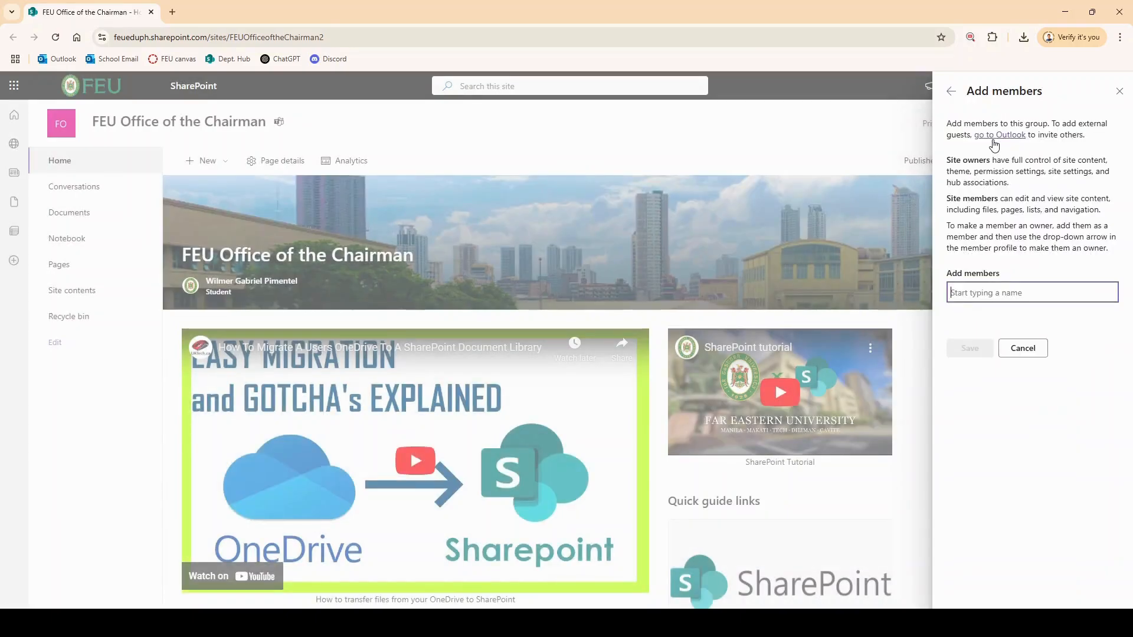
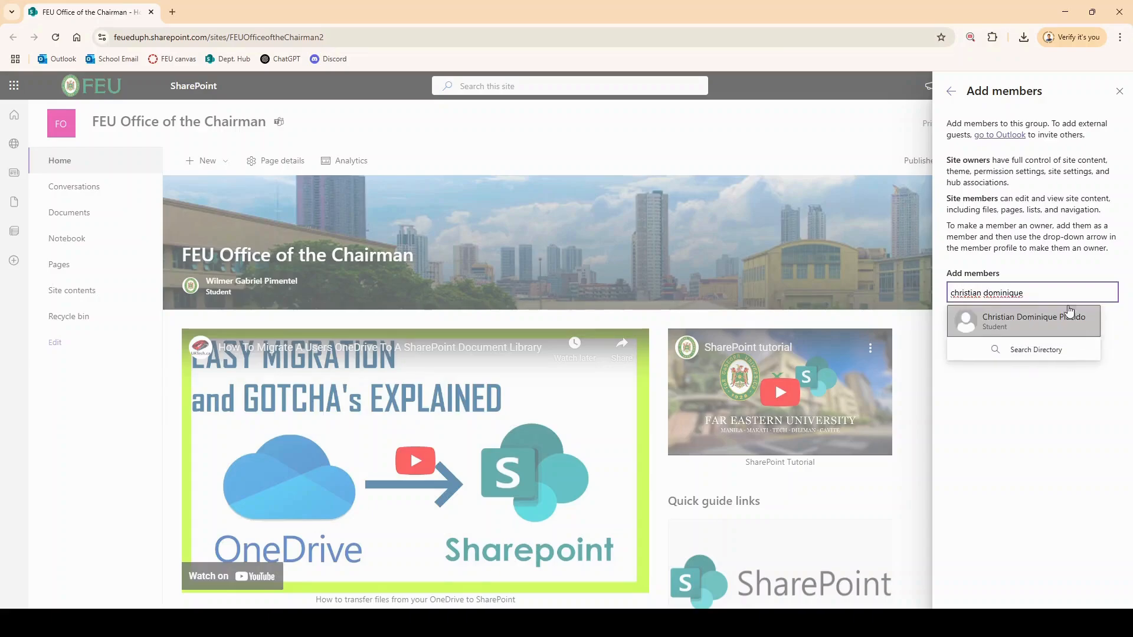
{"action": "left_click", "coordinate": [1007, 320]}
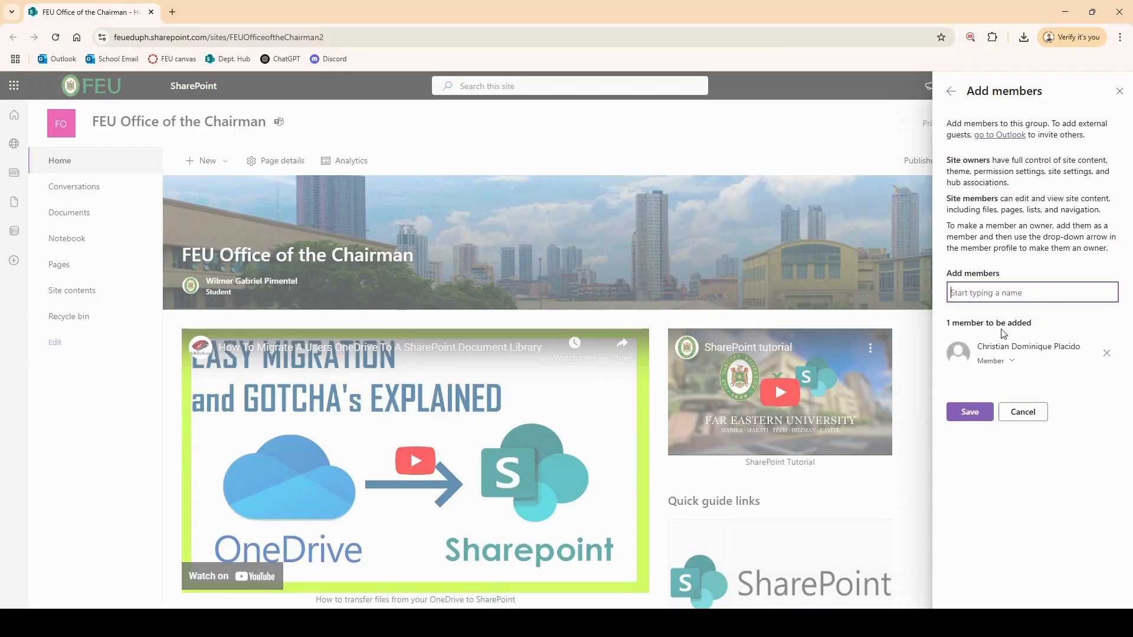
{"action": "left_click", "coordinate": [1007, 362]}
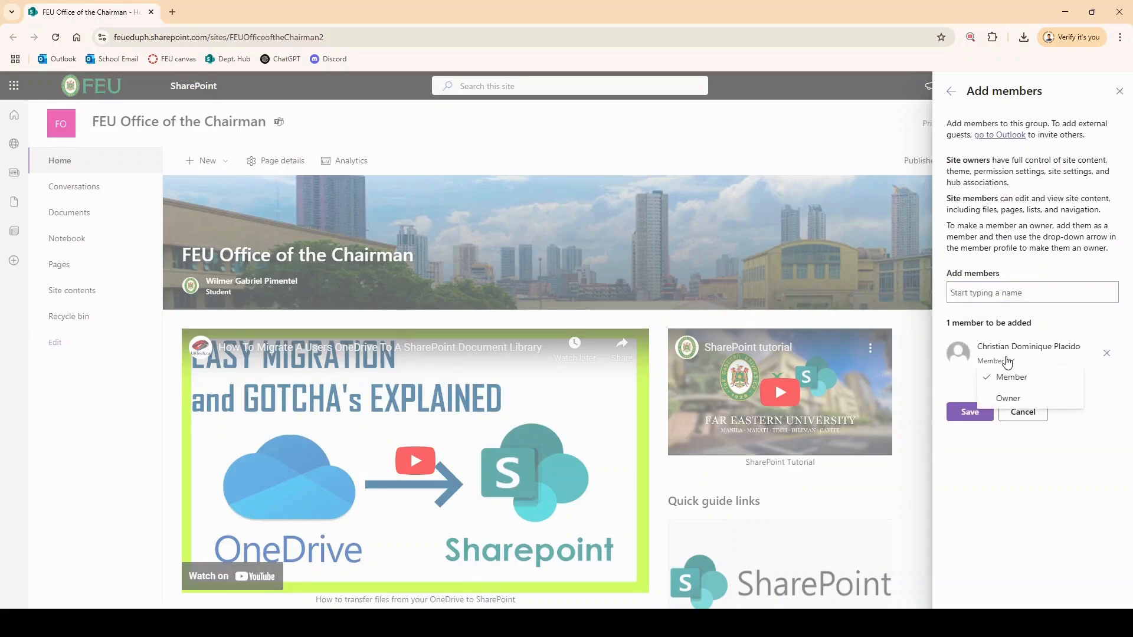
{"action": "left_click", "coordinate": [1010, 394]}
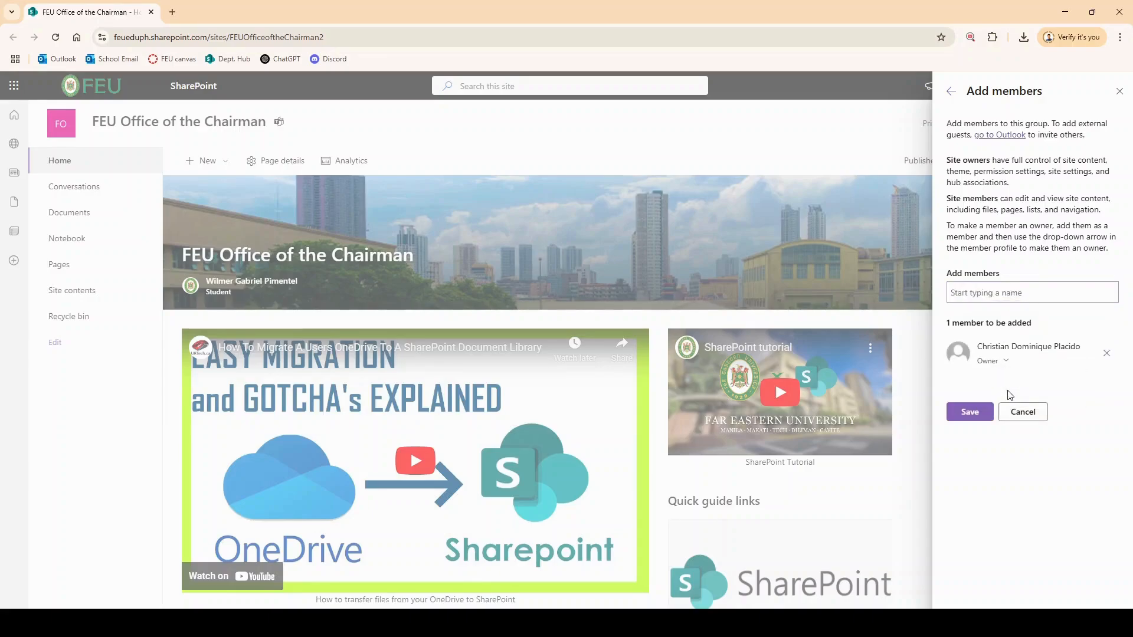
{"action": "left_click", "coordinate": [978, 411]}
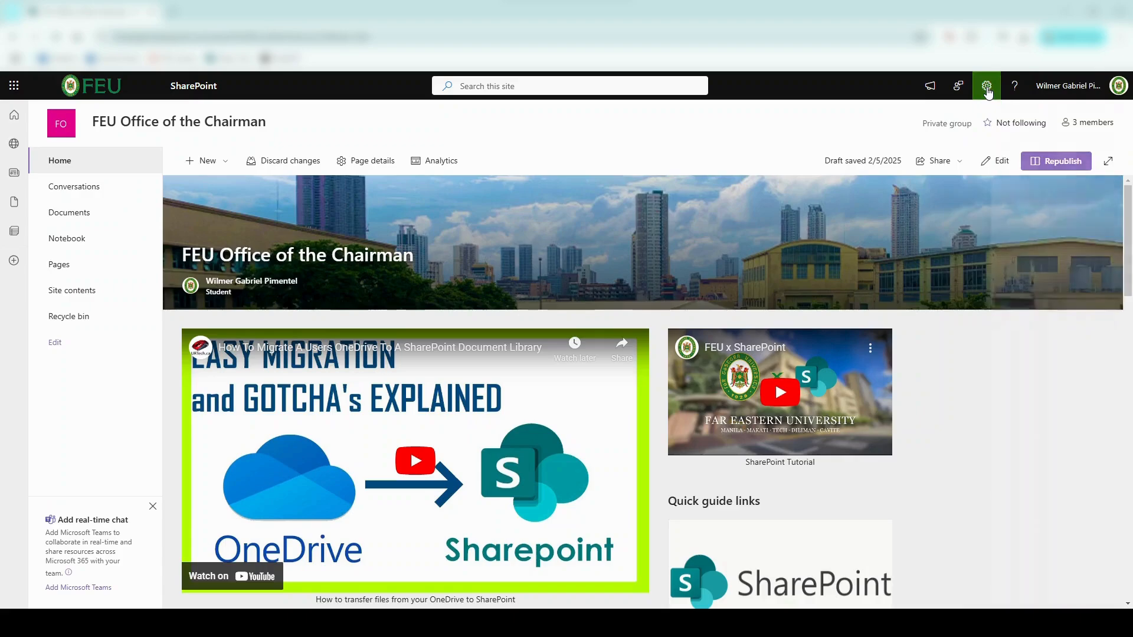
Step: Open Advanced permissions settings showing the Members, Owners and Visitors groups
{"action": "left_click", "coordinate": [986, 86]}
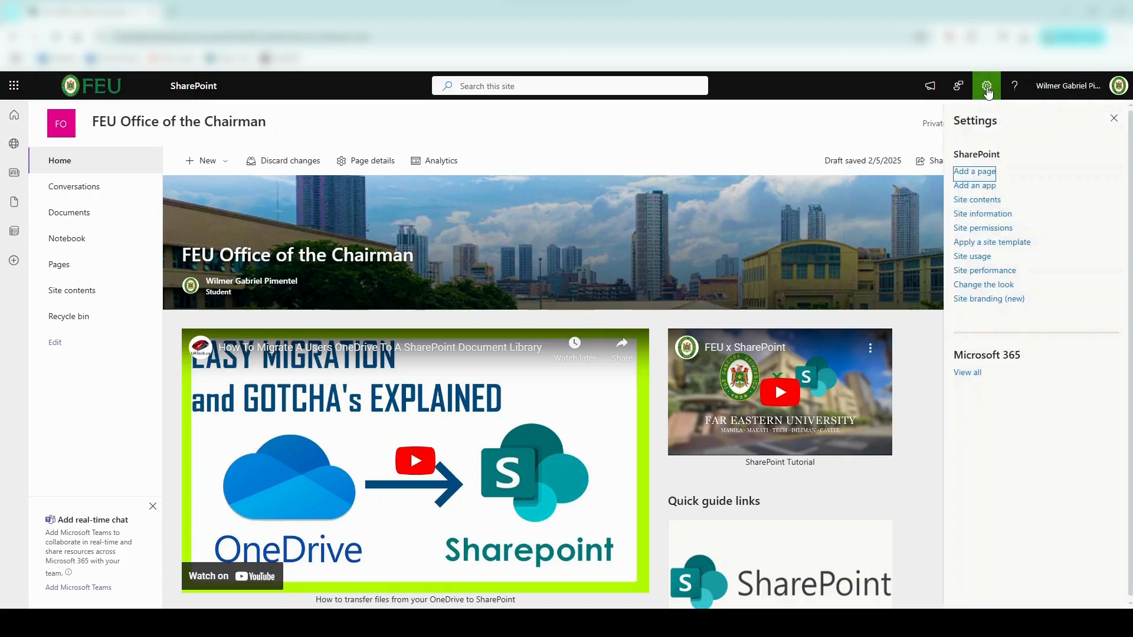
{"action": "left_click", "coordinate": [985, 229]}
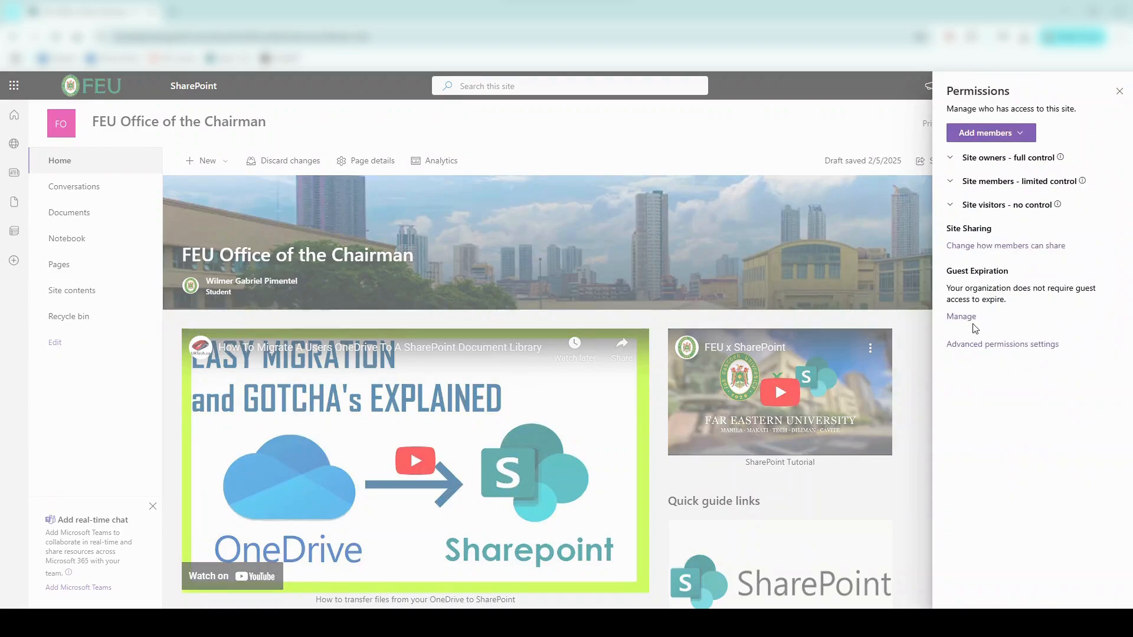
{"action": "left_click", "coordinate": [974, 345]}
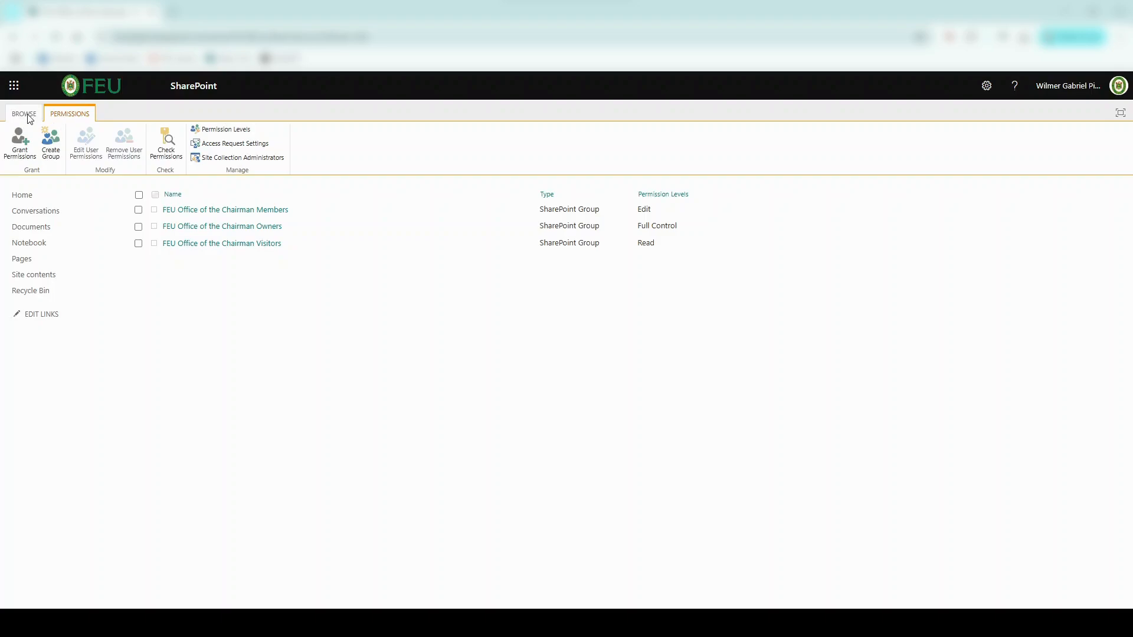
Step: Grant a student direct Read access to the site, then cancel the Create Group page
{"action": "left_click", "coordinate": [9, 148]}
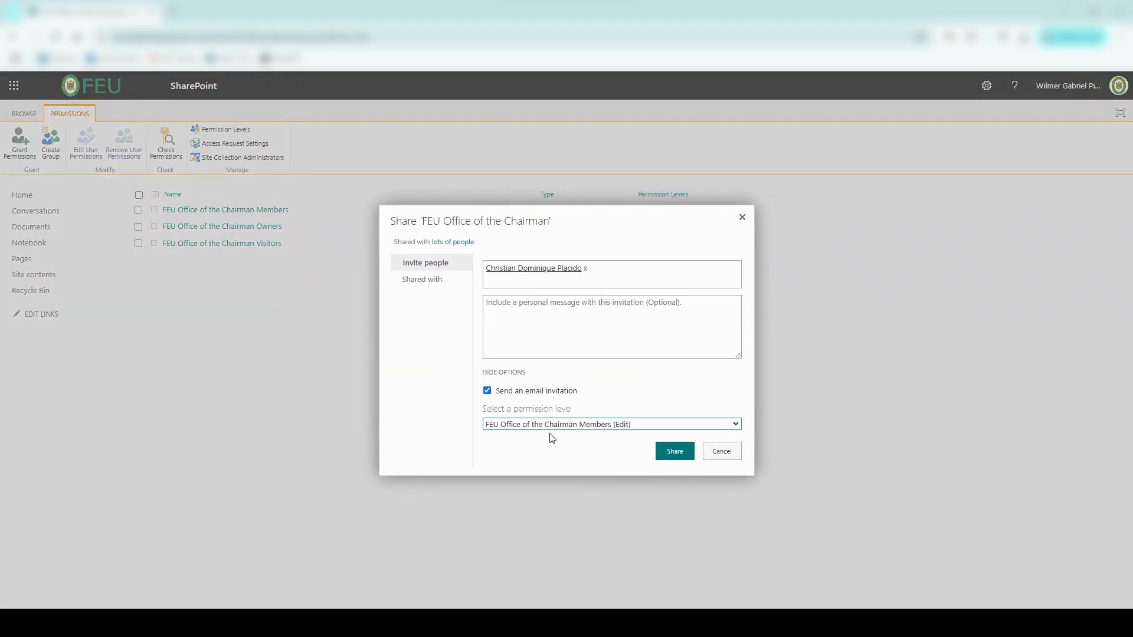
{"action": "left_click", "coordinate": [673, 454]}
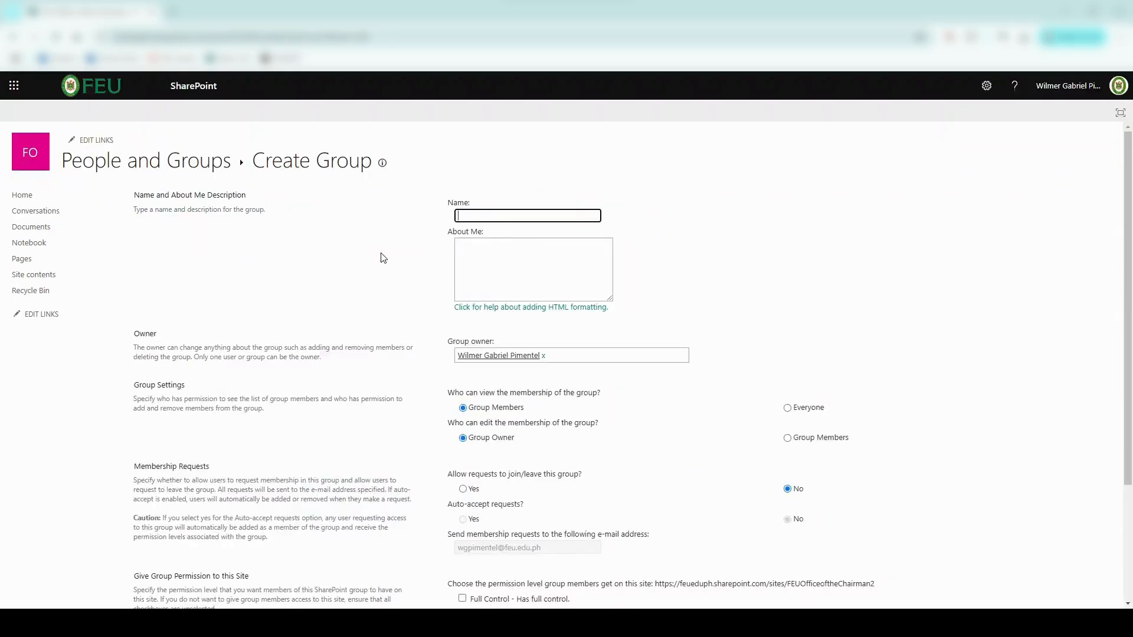
{"action": "scroll", "coordinate": [671, 329], "scroll_direction": "down", "scroll_amount": 2}
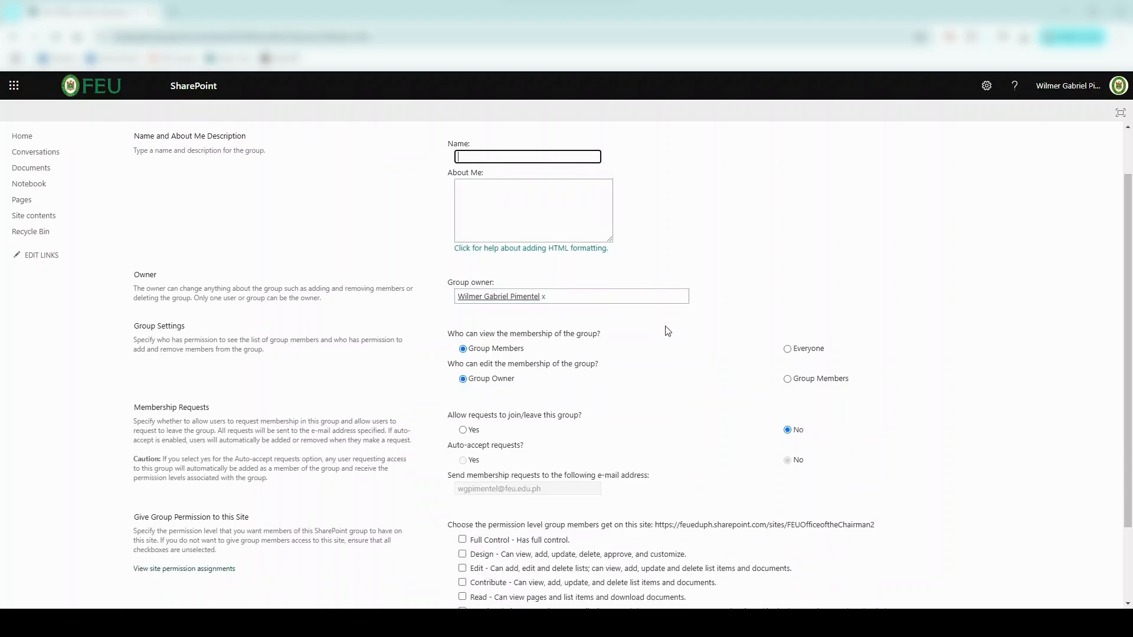
{"action": "scroll", "coordinate": [623, 417], "scroll_direction": "down", "scroll_amount": 1}
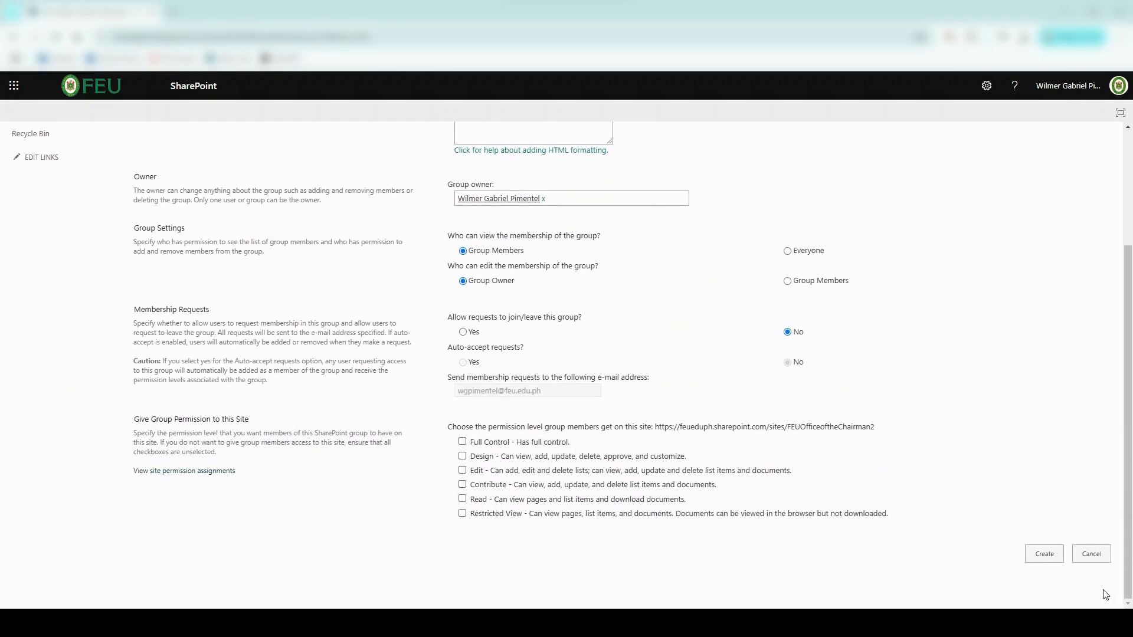
{"action": "left_click", "coordinate": [1091, 553]}
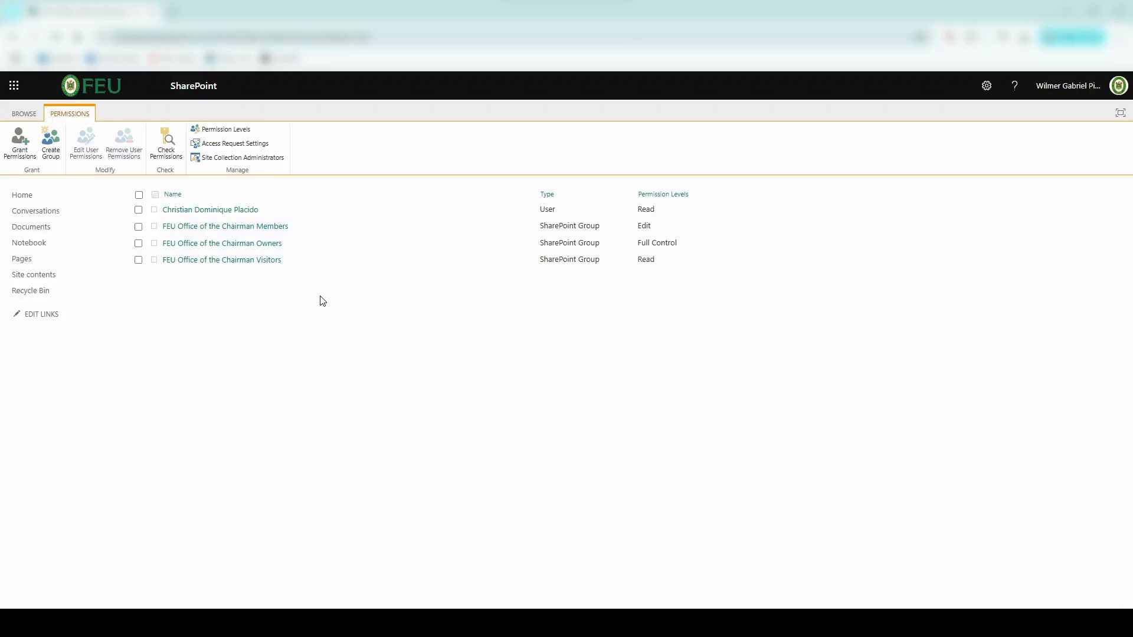
Step: Open Permission Levels and start a new permission level, scrolling through its options
{"action": "left_click", "coordinate": [241, 135]}
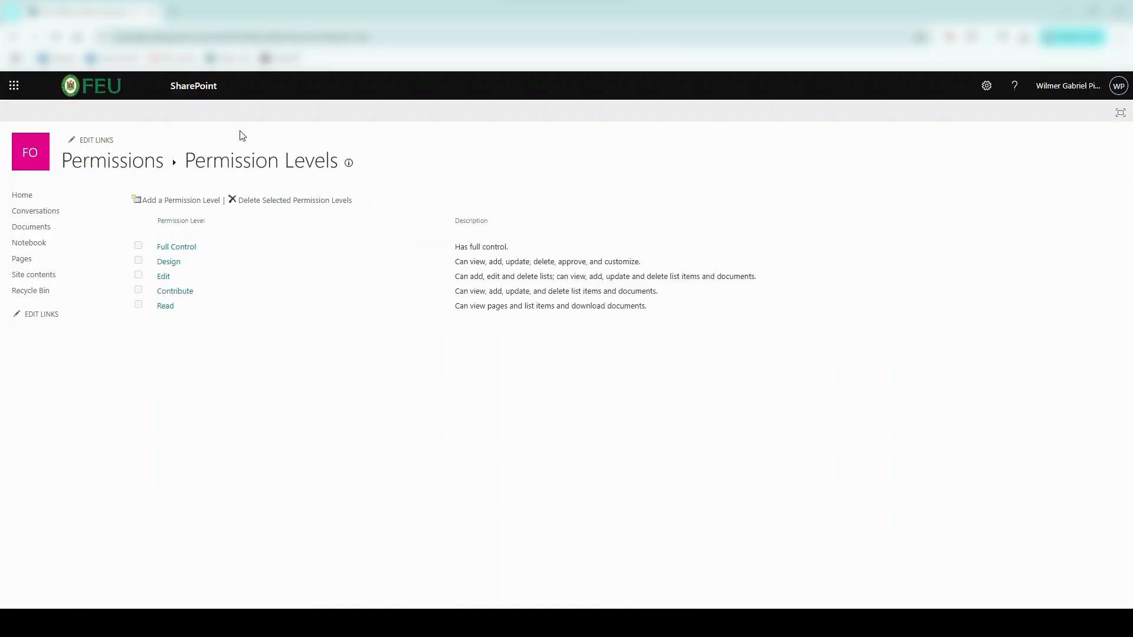
{"action": "left_click", "coordinate": [206, 200]}
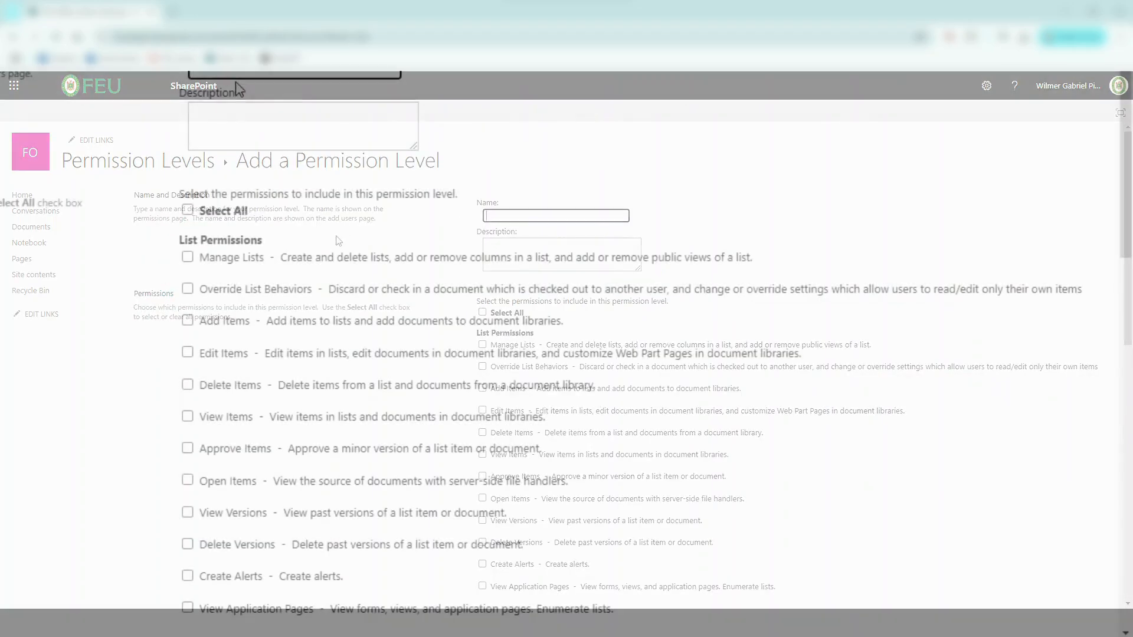
{"action": "scroll", "coordinate": [283, 169], "scroll_direction": "down", "scroll_amount": 2}
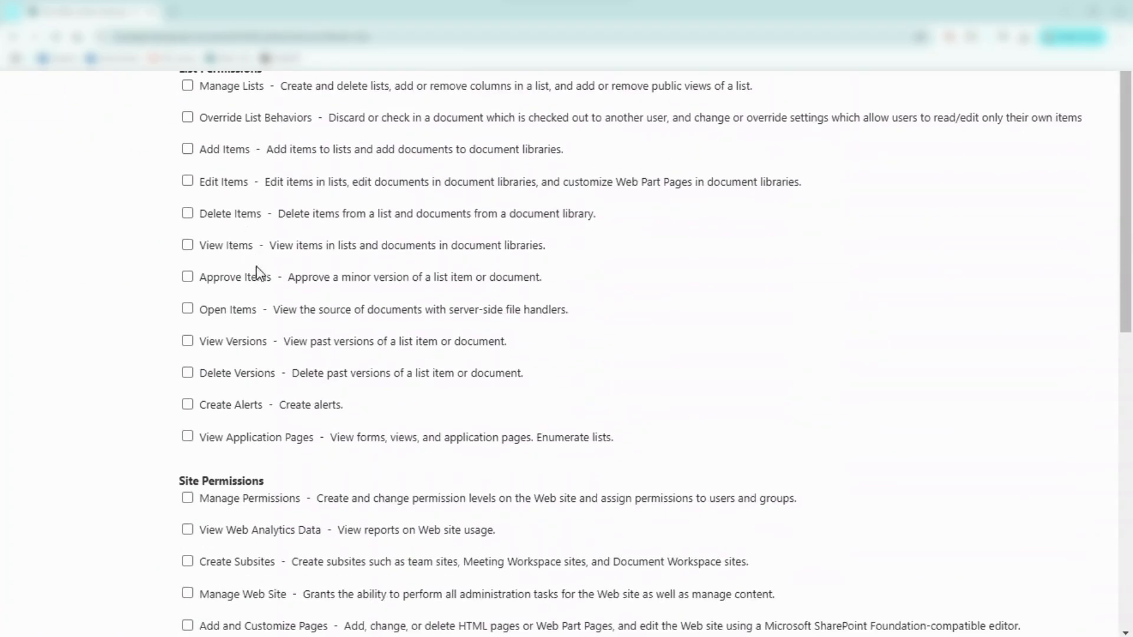
{"action": "scroll", "coordinate": [334, 360], "scroll_direction": "down", "scroll_amount": 6}
{"action": "scroll", "coordinate": [328, 266], "scroll_direction": "down", "scroll_amount": 2}
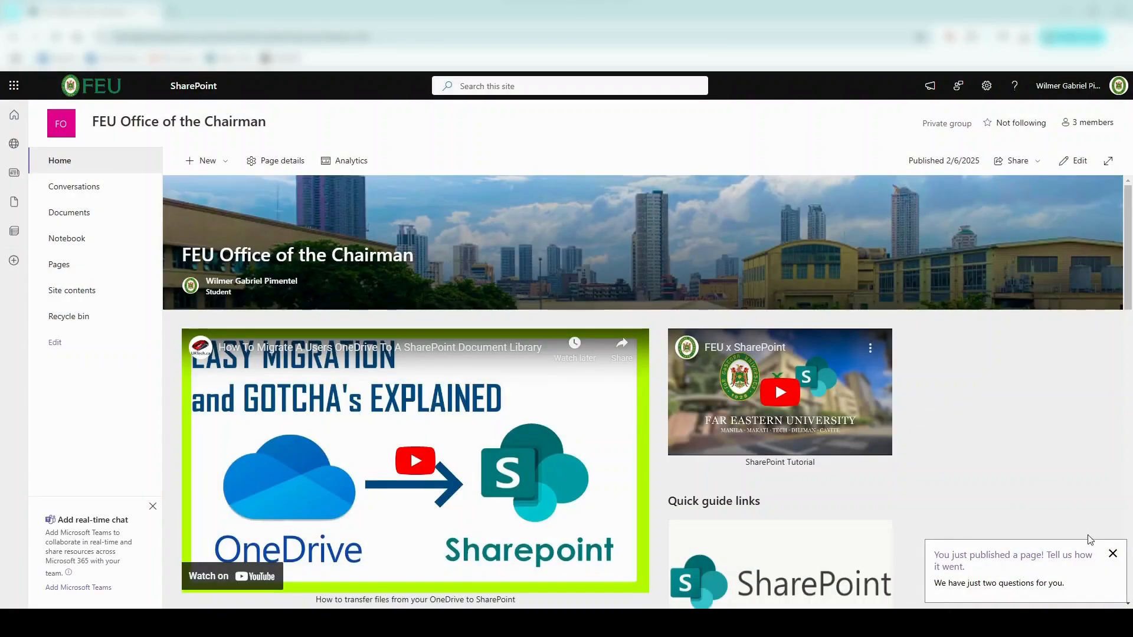
Step: Dismiss the page-published feedback message and put the home page into edit mode
{"action": "left_click", "coordinate": [1113, 554]}
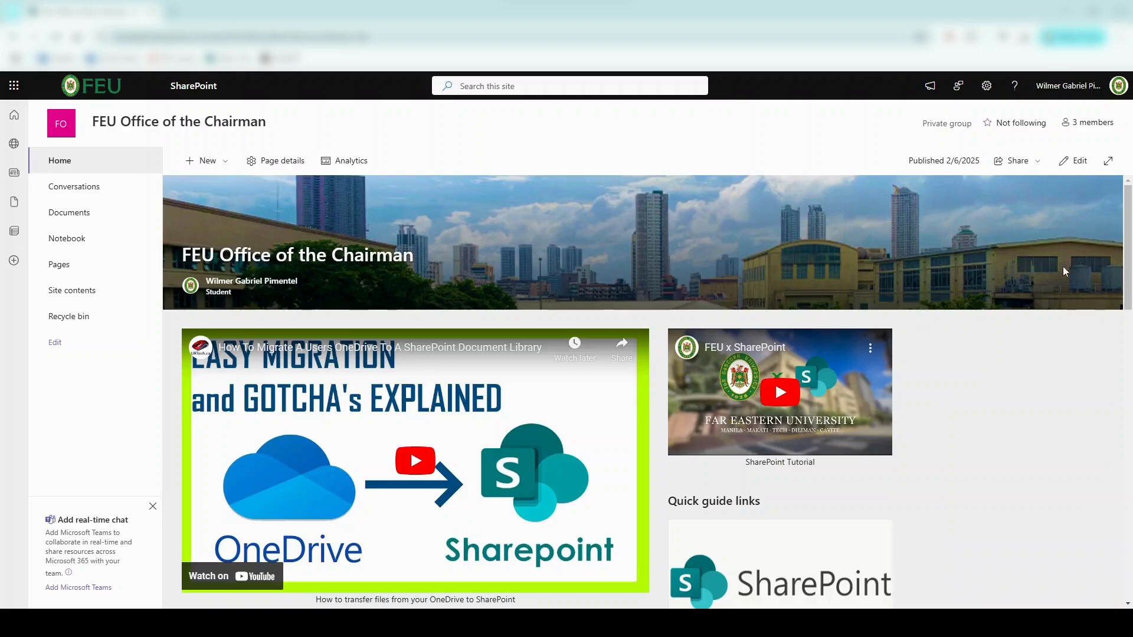
{"action": "left_click", "coordinate": [1073, 161]}
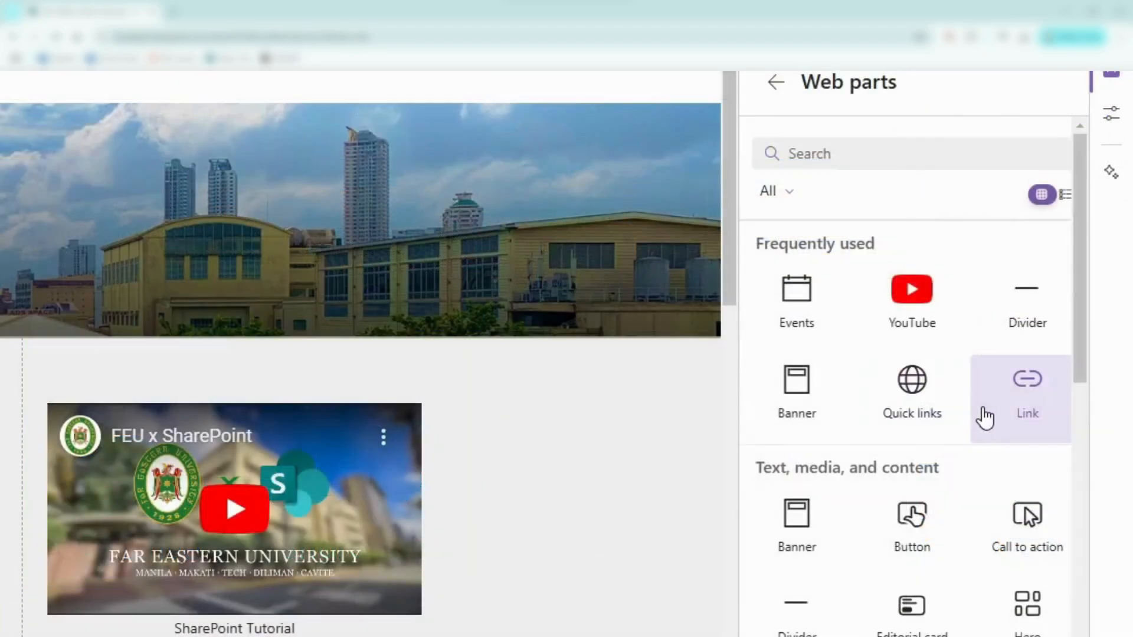
{"action": "scroll", "coordinate": [984, 417], "scroll_direction": "down", "scroll_amount": 2}
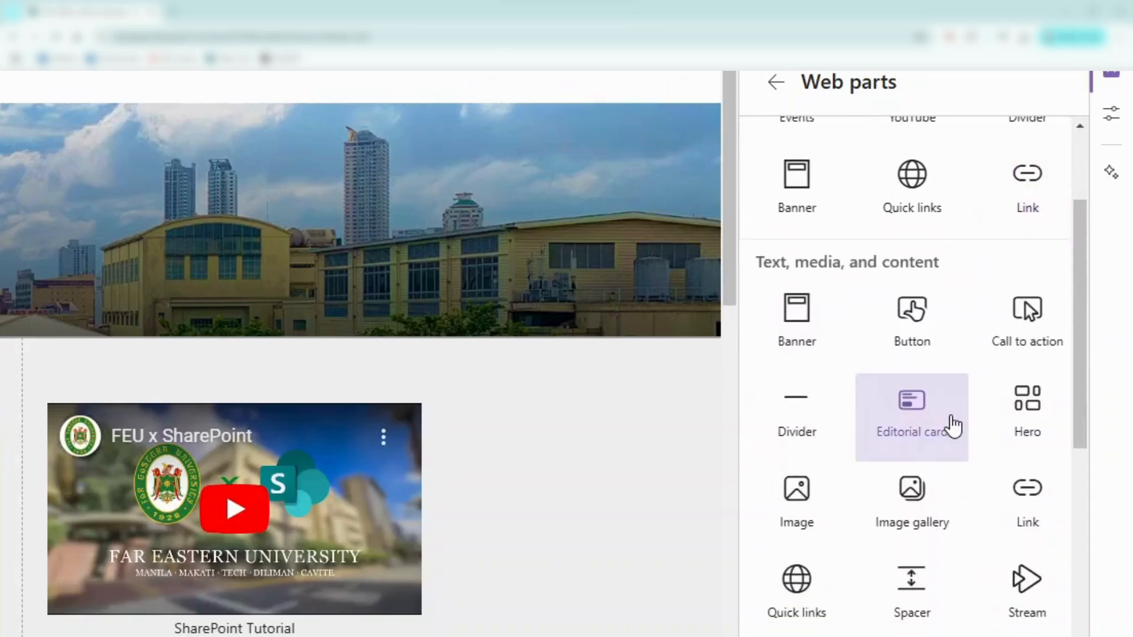
{"action": "scroll", "coordinate": [951, 425], "scroll_direction": "down", "scroll_amount": 3}
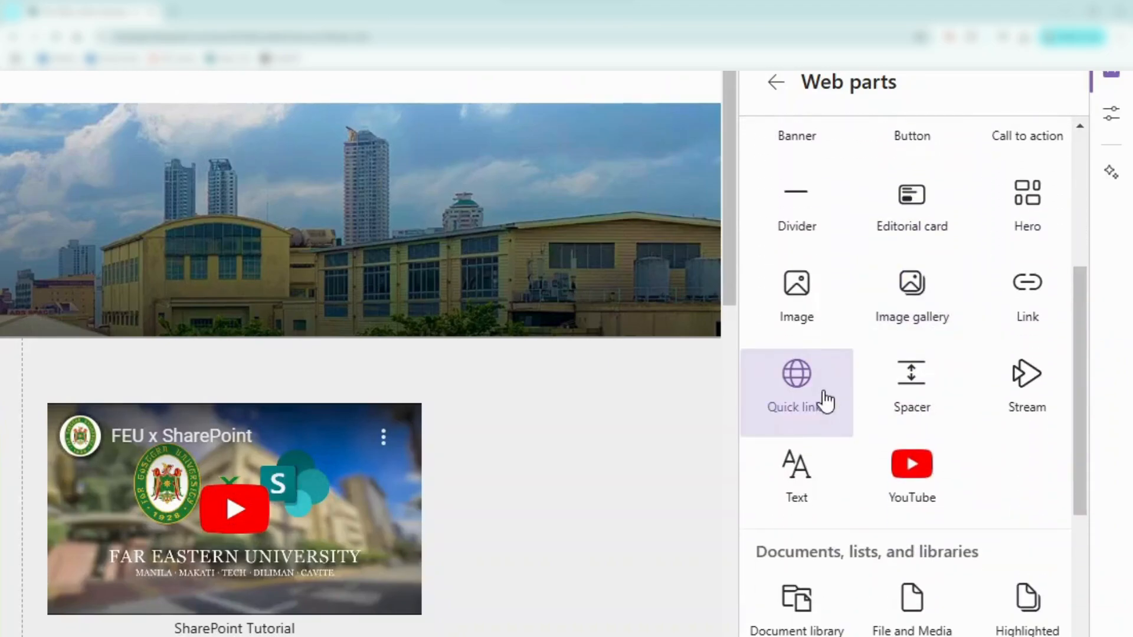
{"action": "scroll", "coordinate": [932, 466], "scroll_direction": "down", "scroll_amount": 3}
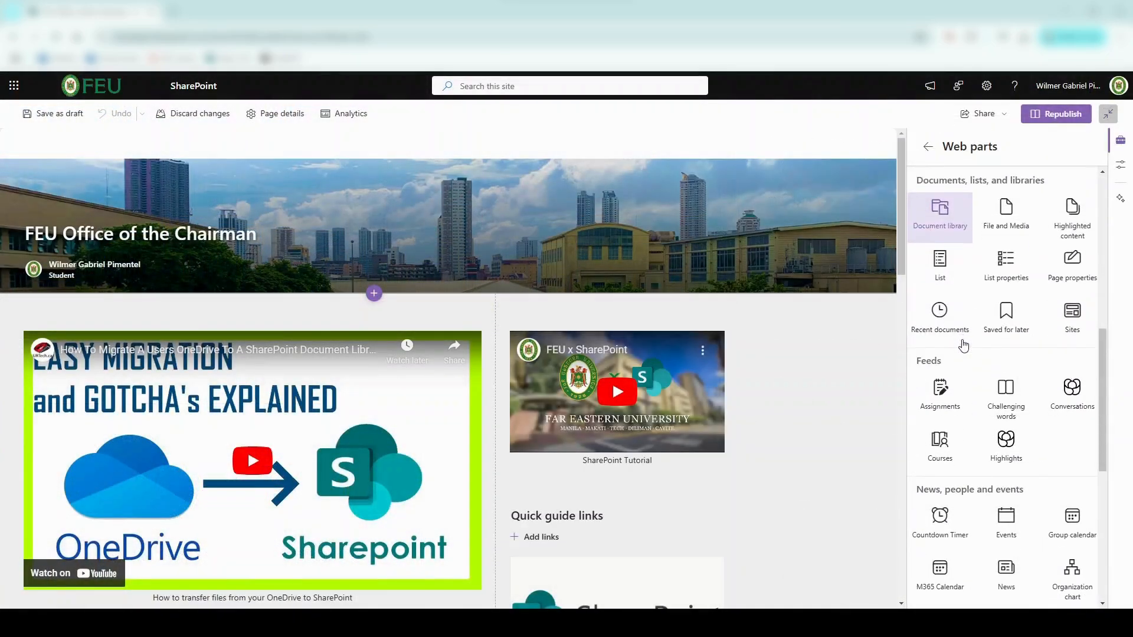
{"action": "scroll", "coordinate": [845, 442], "scroll_direction": "down", "scroll_amount": 3}
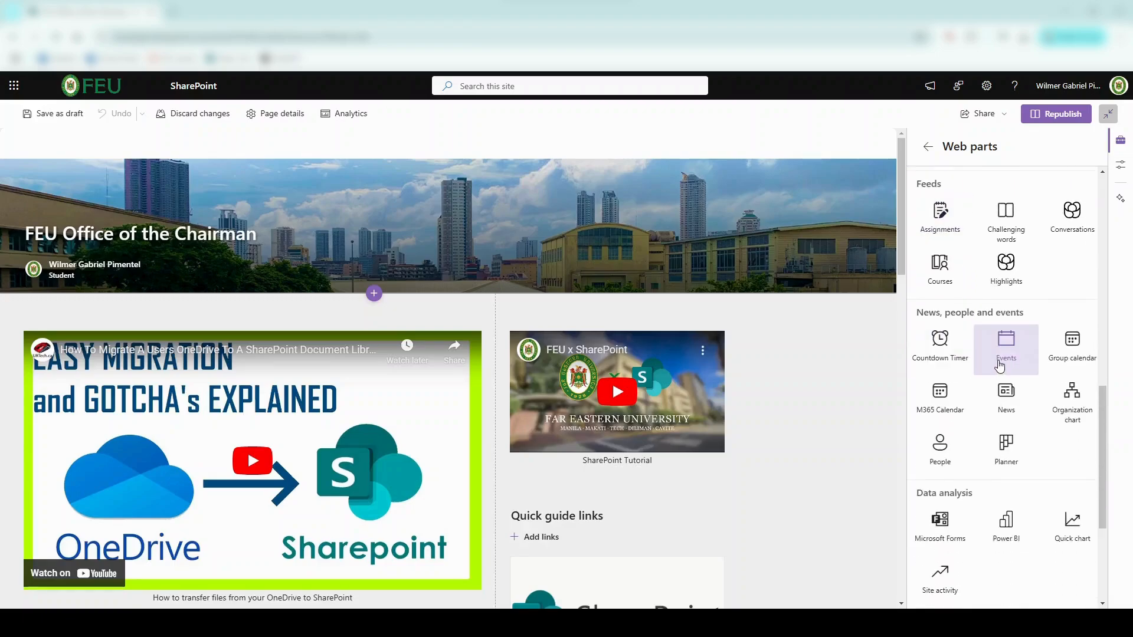
{"action": "scroll", "coordinate": [999, 366], "scroll_direction": "down", "scroll_amount": 1}
Step: Drag the M365 Calendar and Microsoft Forms web parts onto the page below the videos
{"action": "left_click_drag", "start_coordinate": [940, 337], "coordinate": [624, 489]}
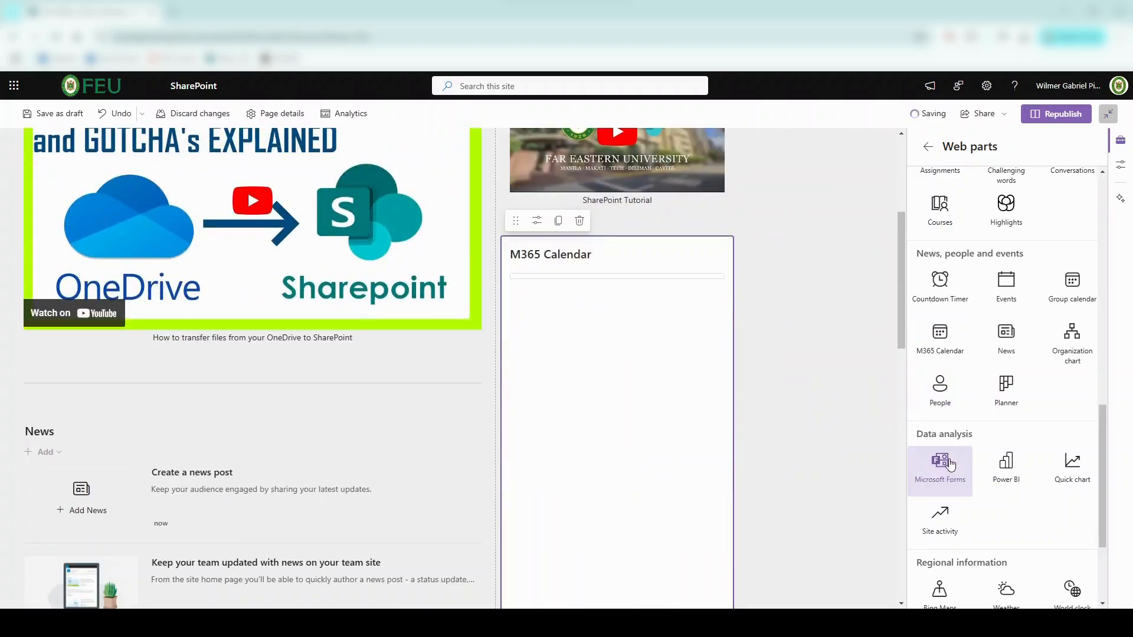
{"action": "scroll", "coordinate": [954, 459], "scroll_direction": "down", "scroll_amount": 2}
{"action": "left_click_drag", "start_coordinate": [941, 345], "coordinate": [294, 373]}
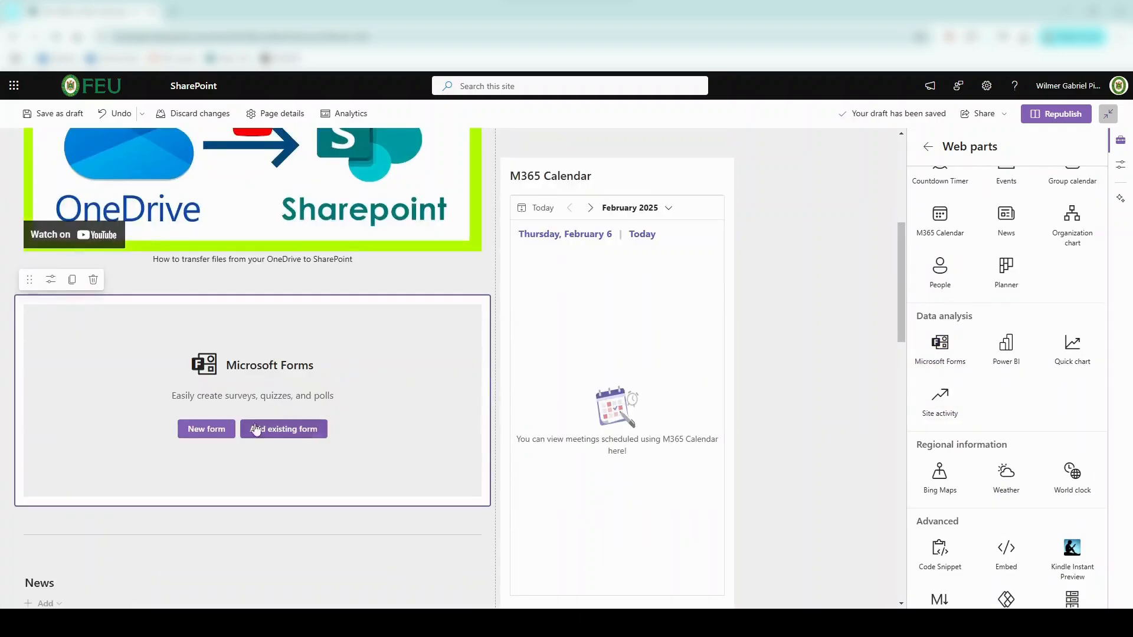
Step: Start linking an existing form to the Microsoft Forms web part
{"action": "left_click", "coordinate": [50, 279]}
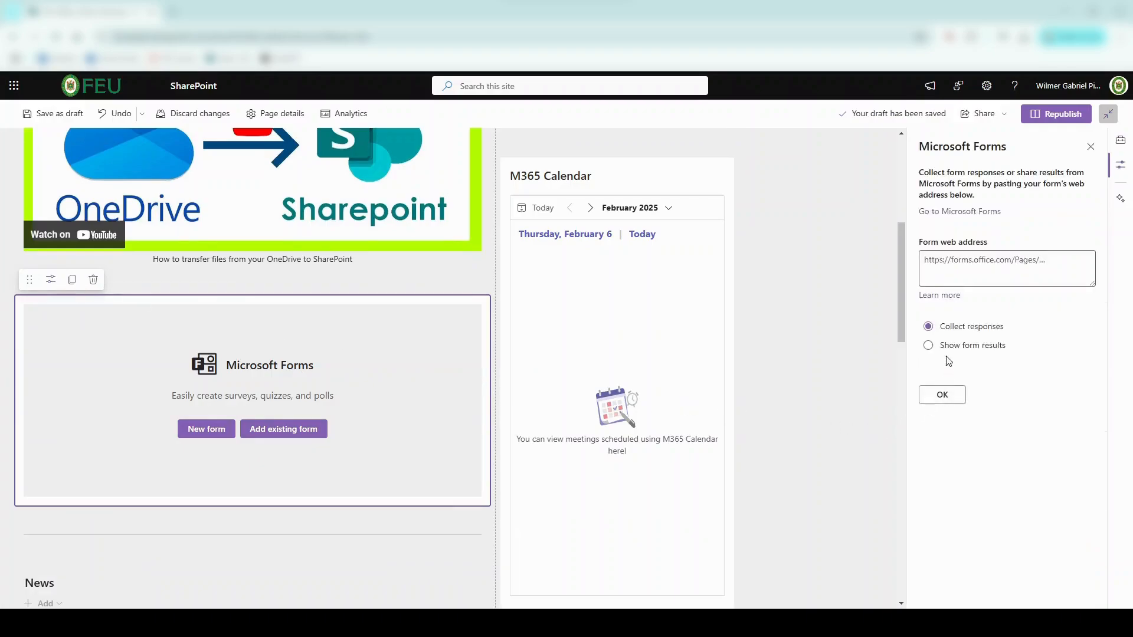
{"action": "left_click_drag", "start_coordinate": [614, 321], "coordinate": [699, 363]}
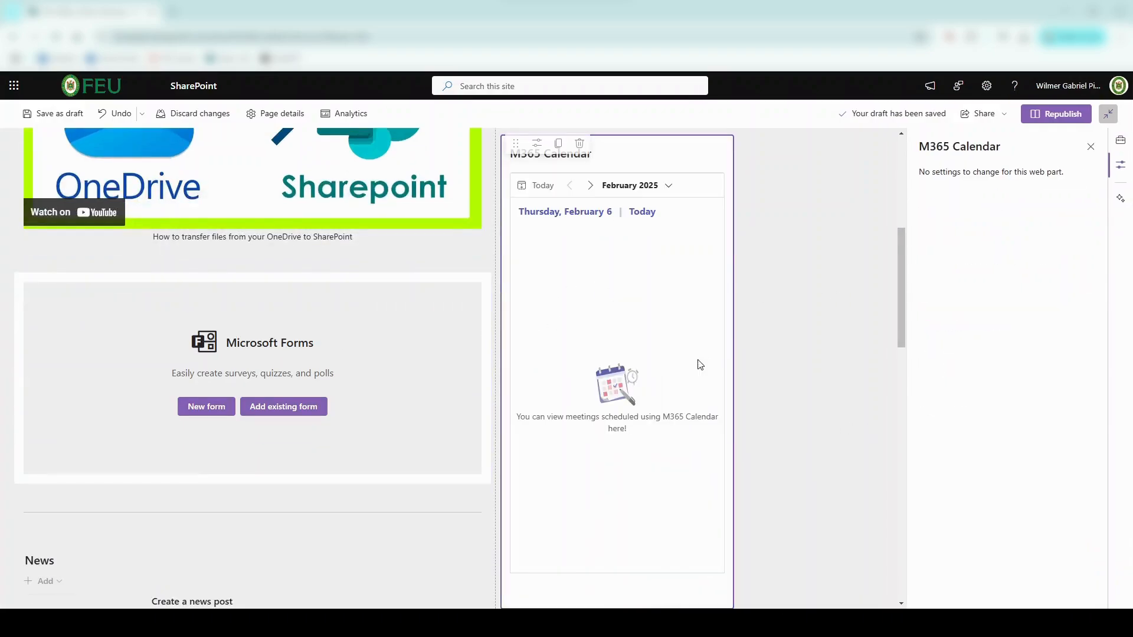
{"action": "scroll", "coordinate": [774, 373], "scroll_direction": "up", "scroll_amount": 4}
{"action": "scroll", "coordinate": [773, 372], "scroll_direction": "up", "scroll_amount": 1}
{"action": "scroll", "coordinate": [773, 372], "scroll_direction": "down", "scroll_amount": 8}
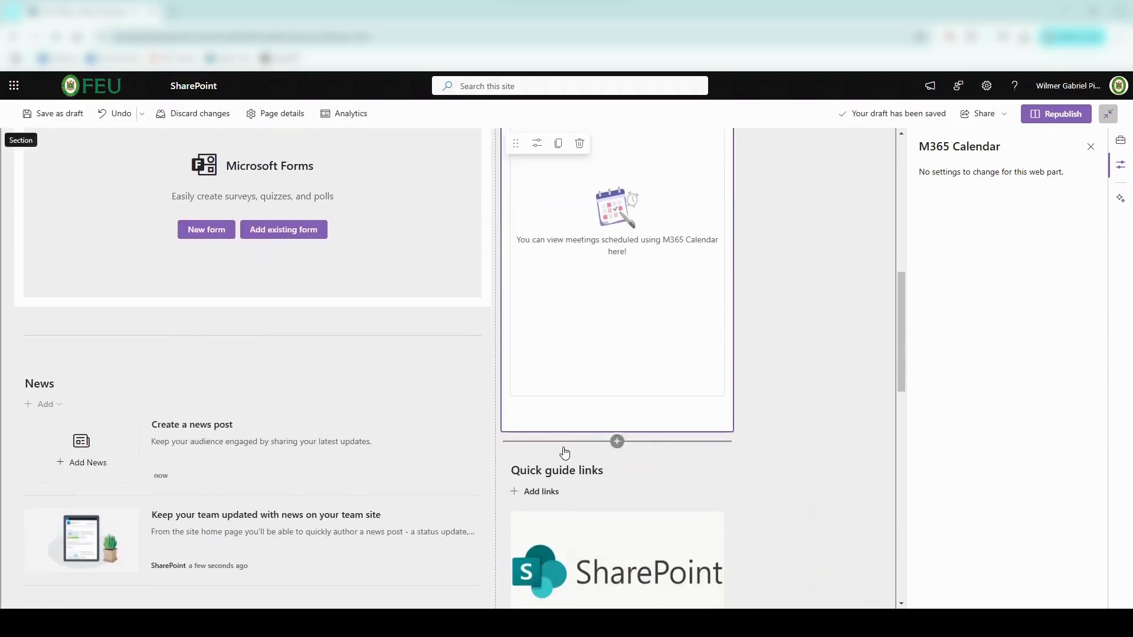
Step: Try the Quick guide links in Grid, List, Filmstrip, Compact and Button layouts, ending on Filmstrip
{"action": "left_click", "coordinate": [540, 483]}
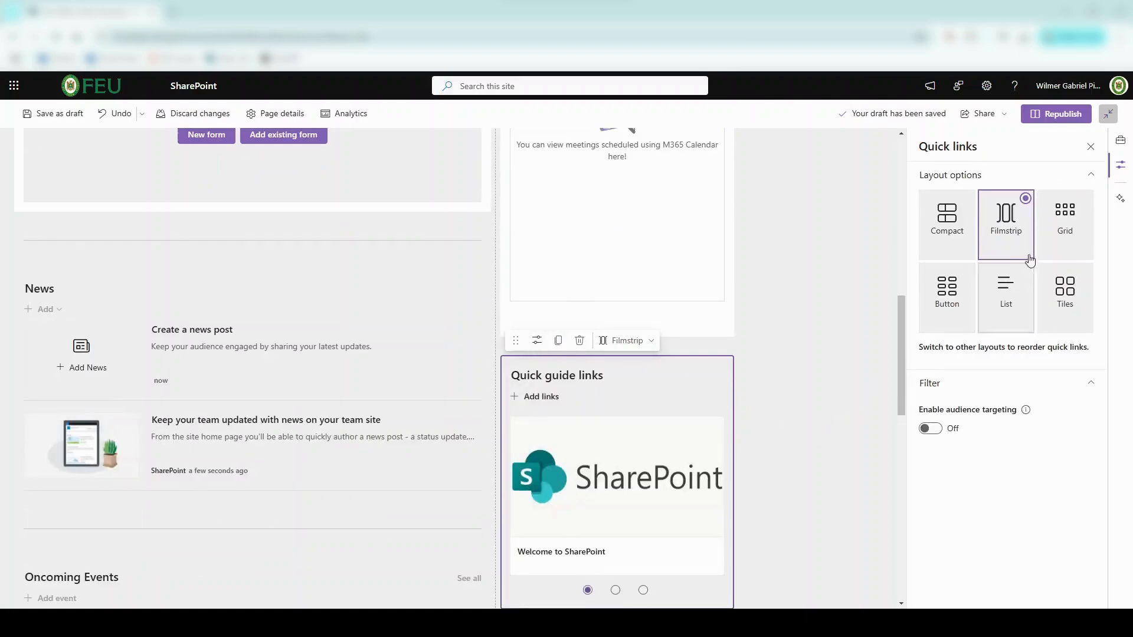
{"action": "left_click", "coordinate": [1051, 242]}
{"action": "left_click", "coordinate": [1020, 280]}
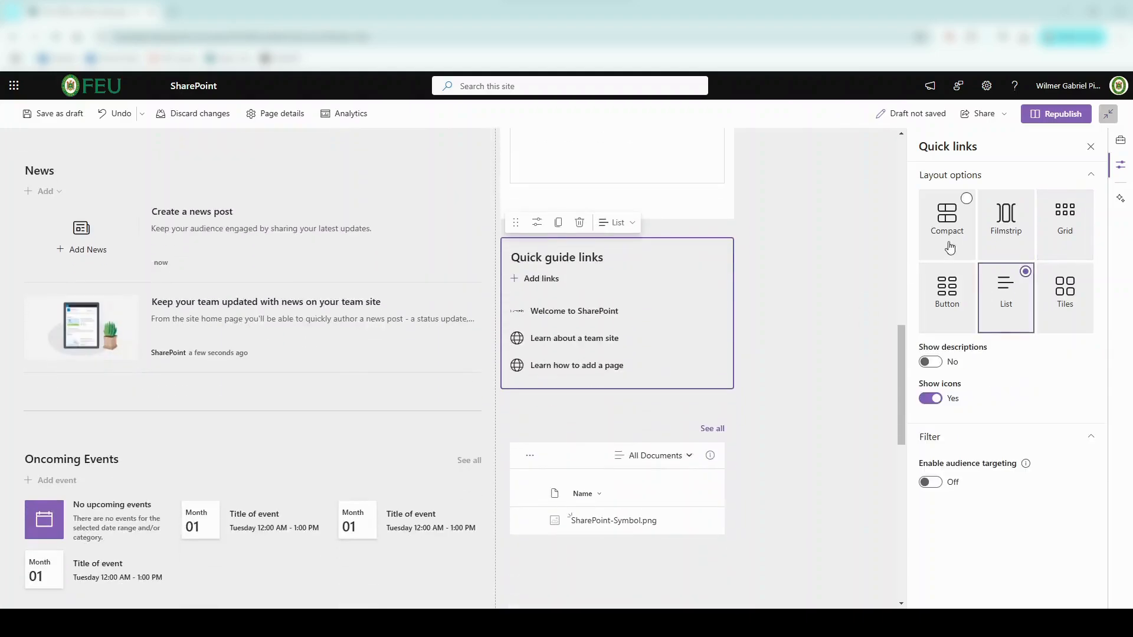
{"action": "left_click", "coordinate": [991, 227]}
{"action": "left_click", "coordinate": [956, 241]}
{"action": "left_click", "coordinate": [950, 292]}
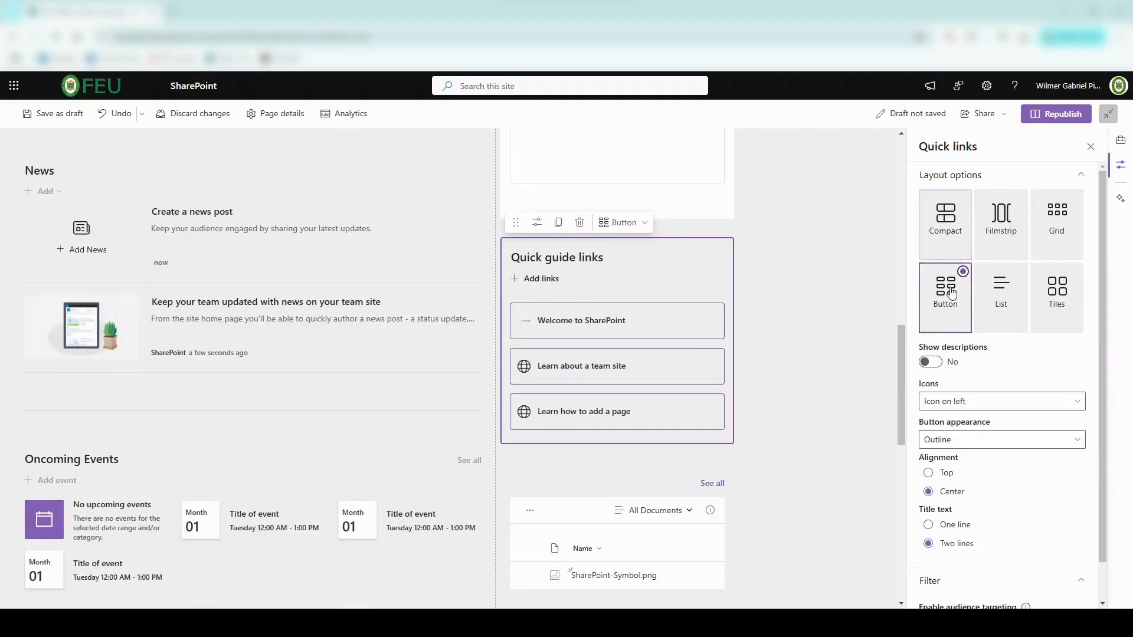
{"action": "left_click", "coordinate": [1005, 248]}
Step: Bring up the settings for the whole page section
{"action": "left_click", "coordinate": [840, 321]}
{"action": "scroll", "coordinate": [816, 338], "scroll_direction": "up", "scroll_amount": 7}
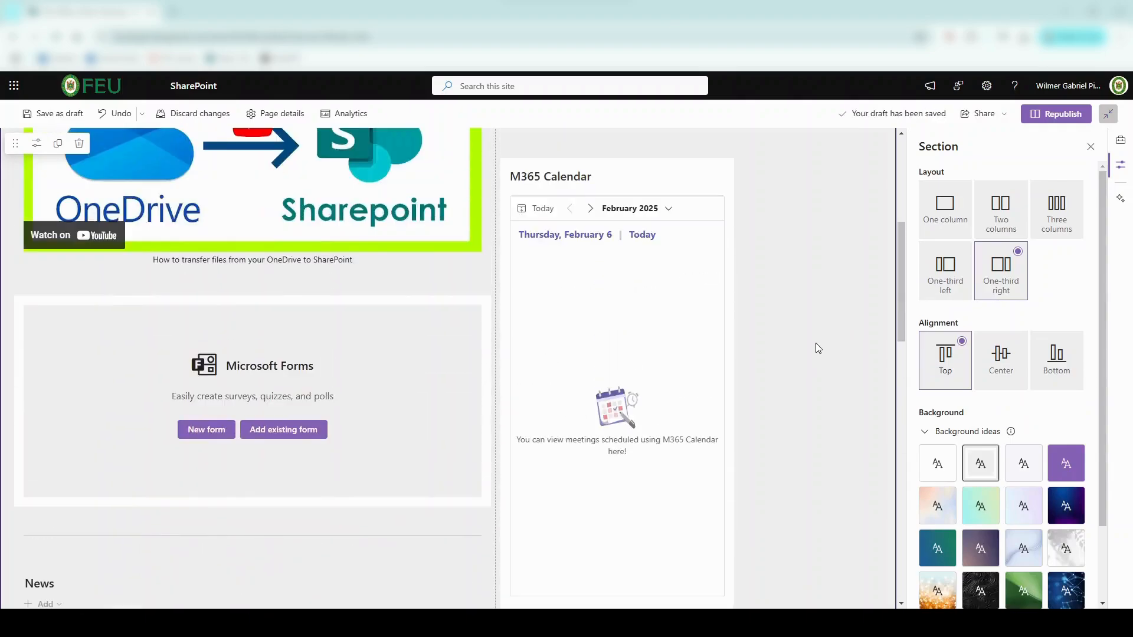
{"action": "scroll", "coordinate": [815, 342], "scroll_direction": "up", "scroll_amount": 4}
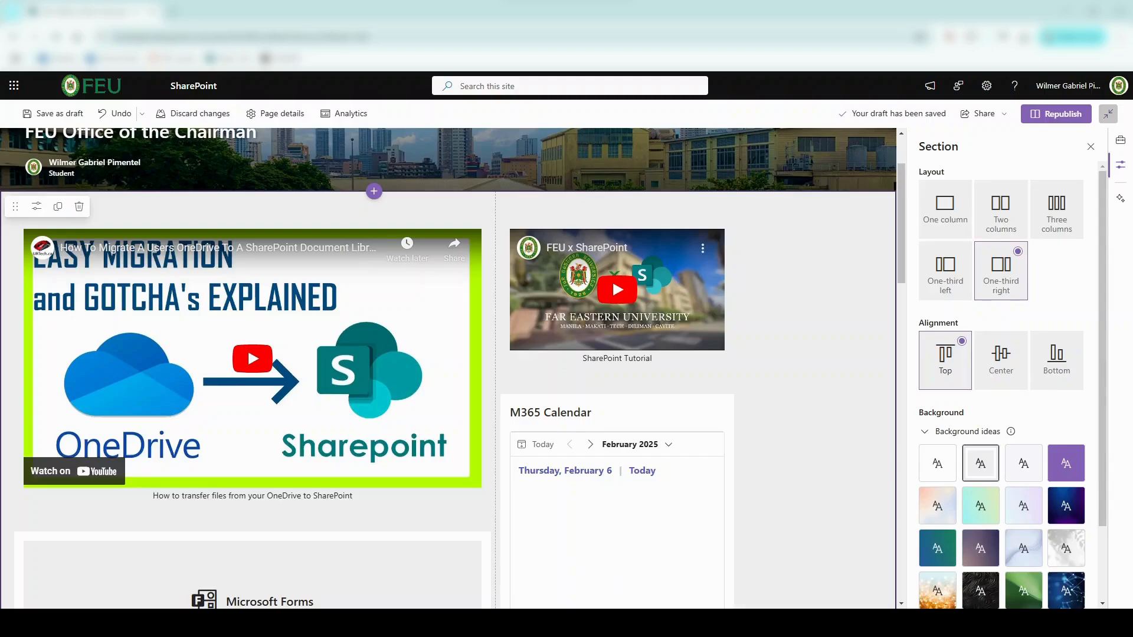
Step: Move the Microsoft Forms part under the SharePoint Tutorial video and delete the M365 Calendar
{"action": "scroll", "coordinate": [766, 440], "scroll_direction": "down", "scroll_amount": 2}
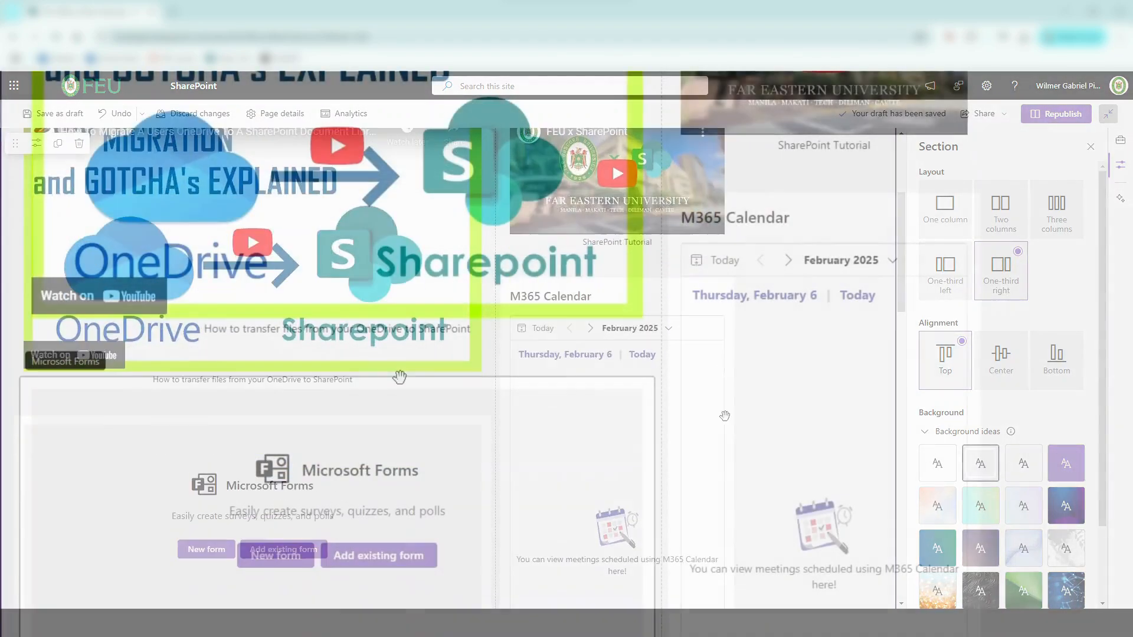
{"action": "left_click_drag", "start_coordinate": [488, 355], "coordinate": [801, 161]}
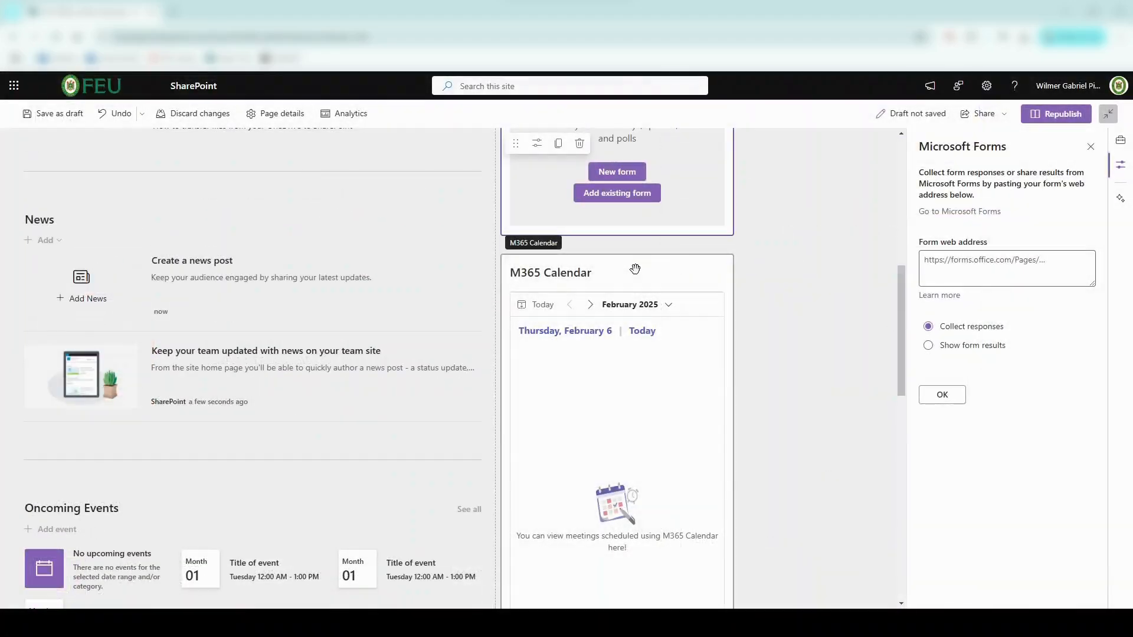
{"action": "left_click", "coordinate": [634, 268]}
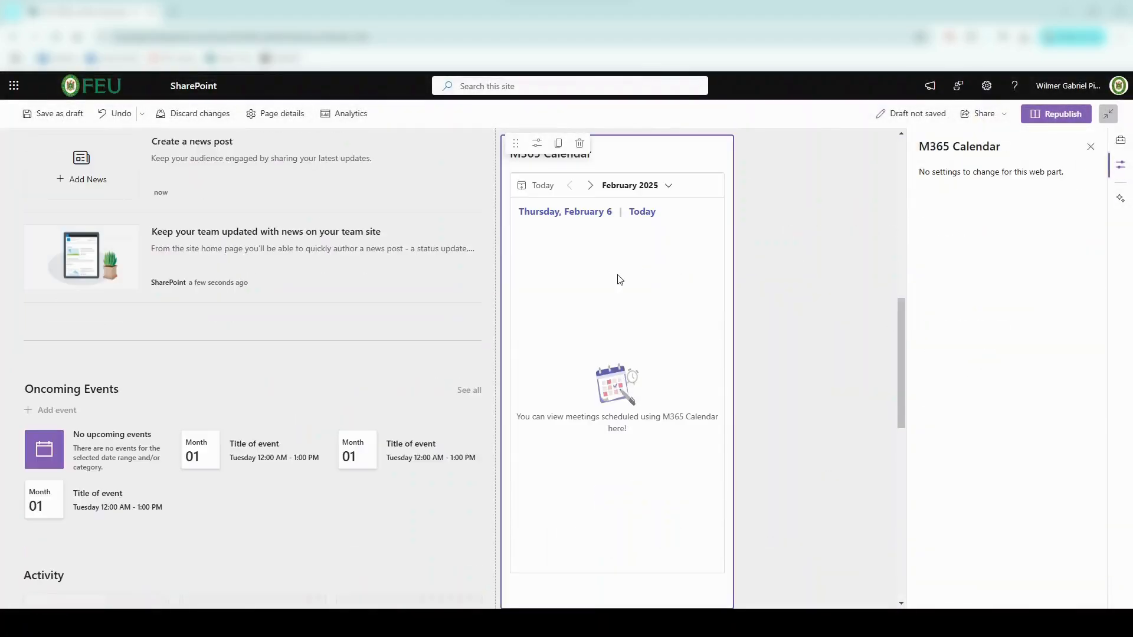
{"action": "scroll", "coordinate": [618, 276], "scroll_direction": "up", "scroll_amount": 3}
{"action": "left_click", "coordinate": [580, 297]}
Step: Republish the home page with the changes
{"action": "scroll", "coordinate": [590, 307], "scroll_direction": "up", "scroll_amount": 4}
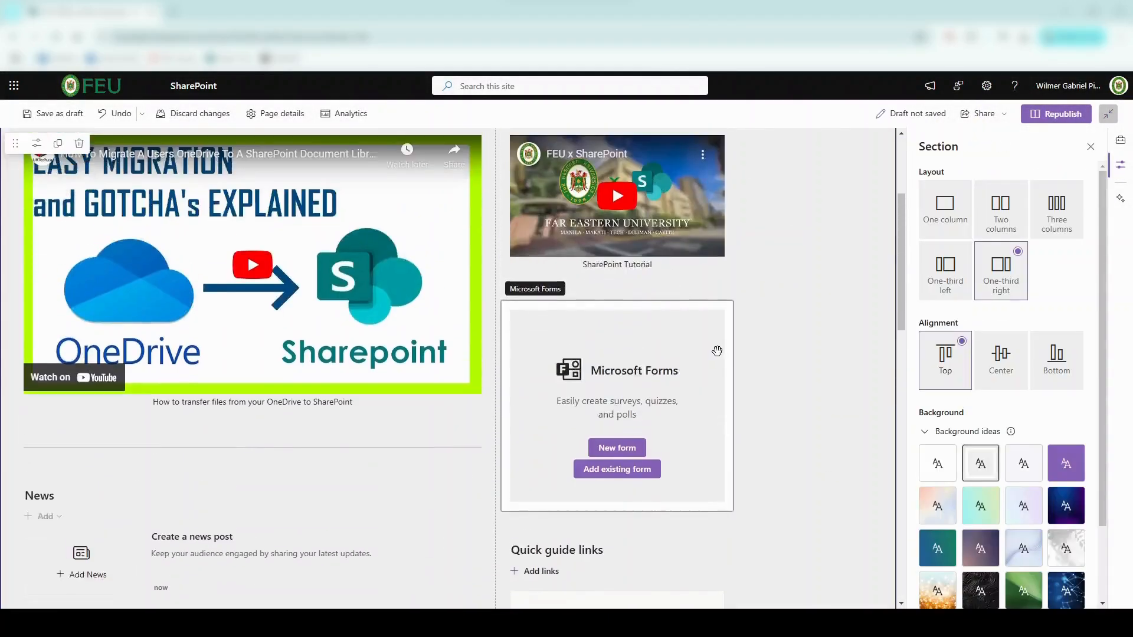
{"action": "scroll", "coordinate": [1048, 254], "scroll_direction": "down", "scroll_amount": 4}
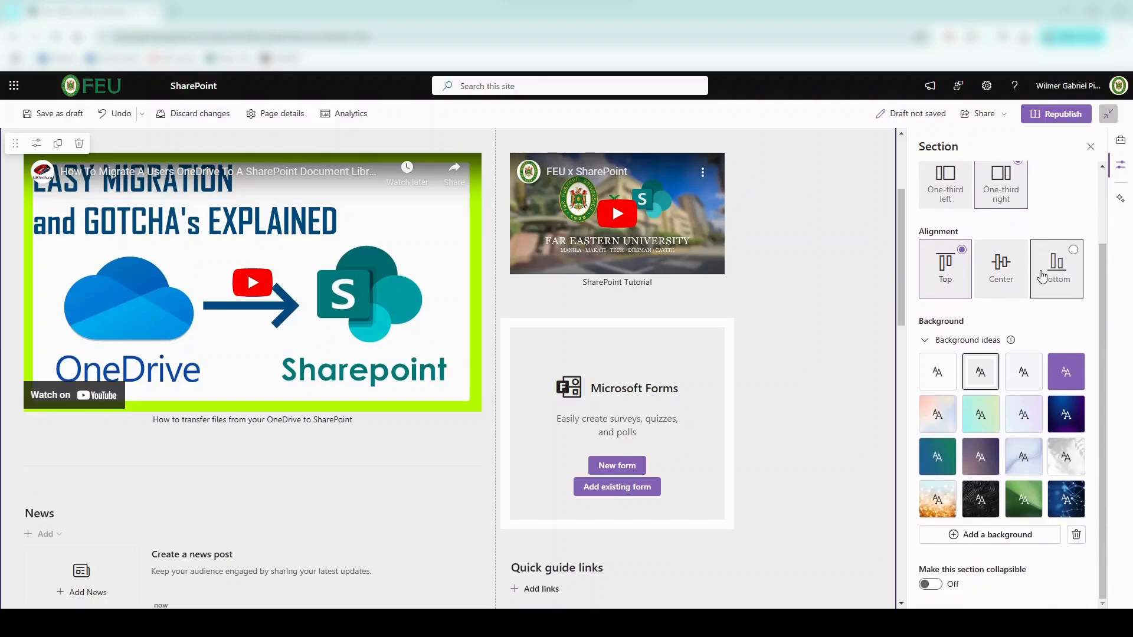
{"action": "scroll", "coordinate": [1044, 271], "scroll_direction": "up", "scroll_amount": 4}
{"action": "left_click", "coordinate": [1068, 118]}
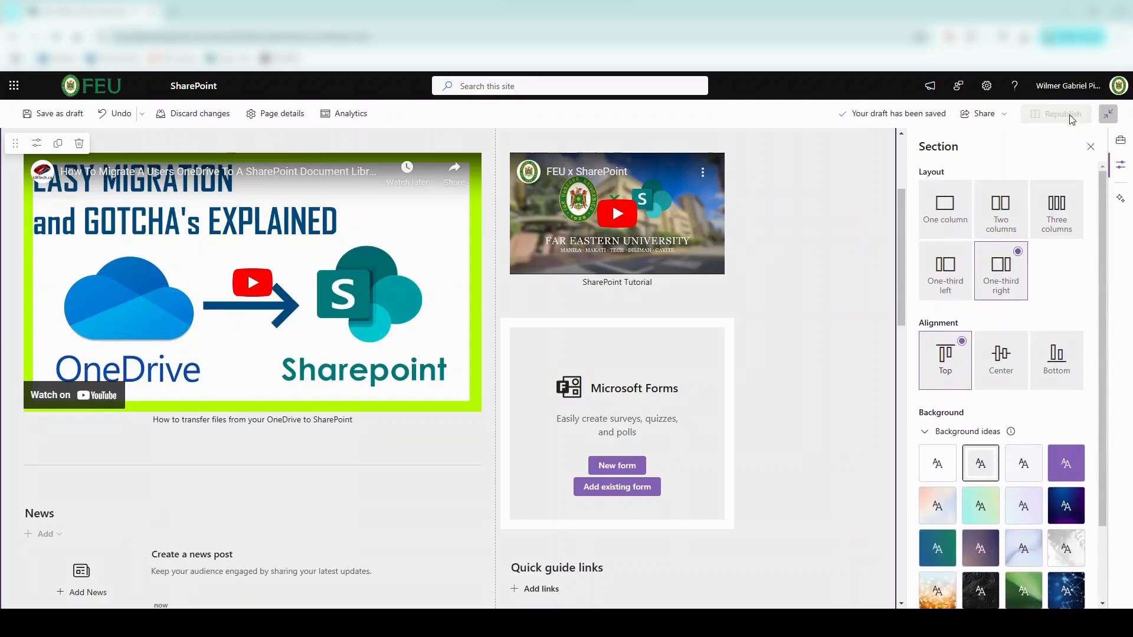